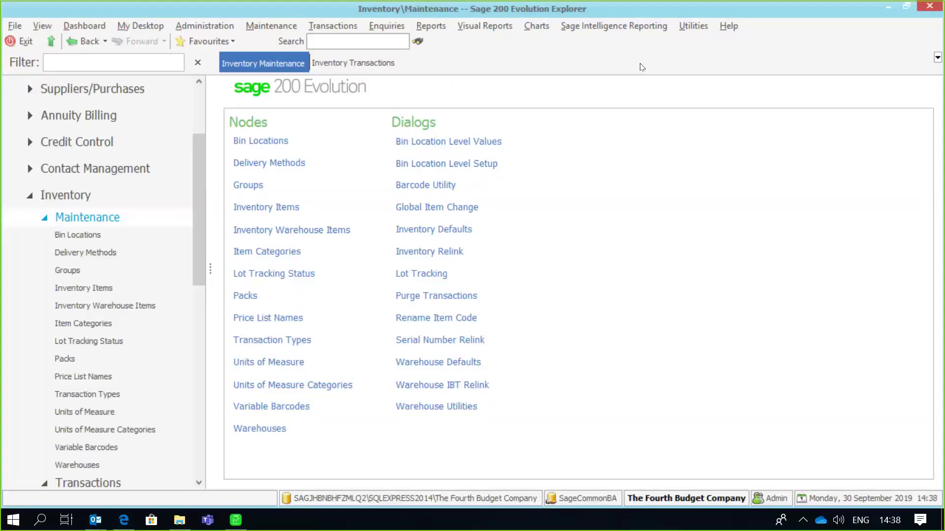
Filter the navigation tree for "age", open the Customers Age Analysis report dialog, and close it again
click(85, 65)
text(age)
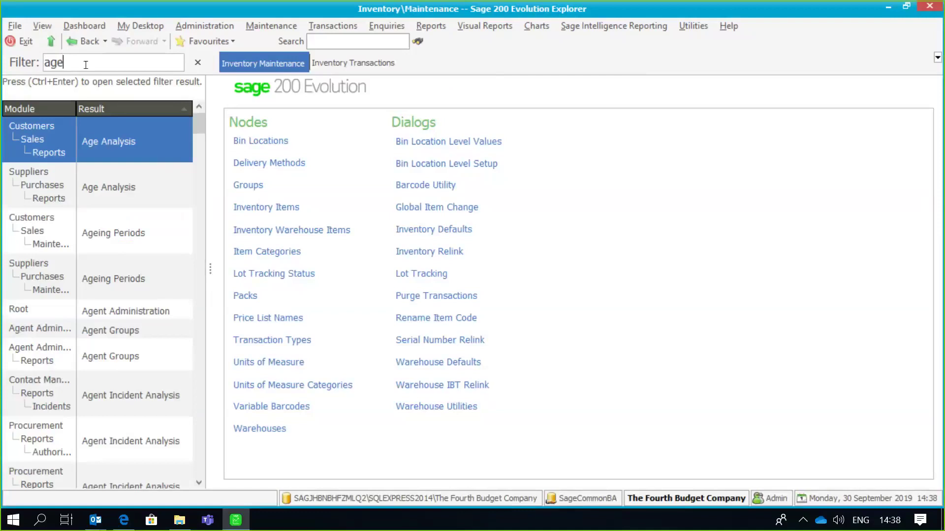
double_click(91, 141)
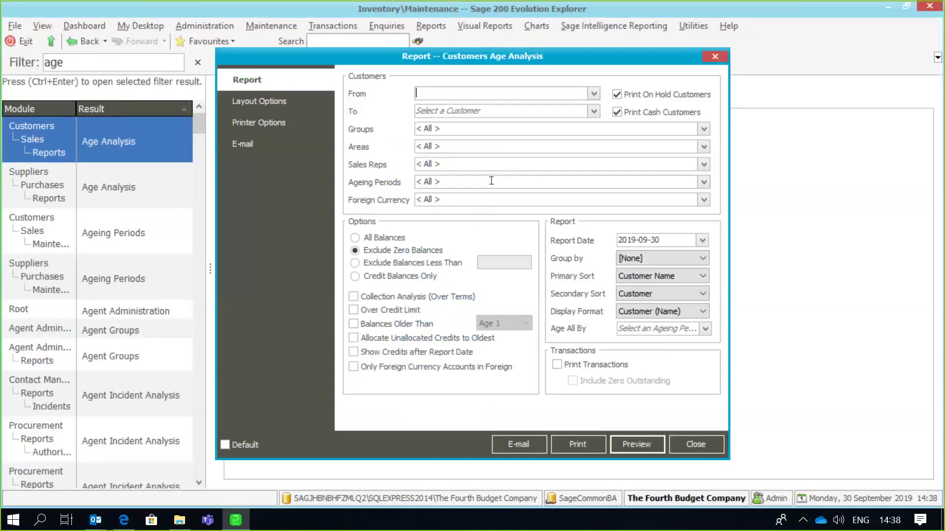
click(688, 447)
Filter the navigation tree for "valu", open the Inventory Valuation report dialog, and close it again
click(84, 60)
key(BackSpace)
key(BackSpace)
key(BackSpace)
text(valu)
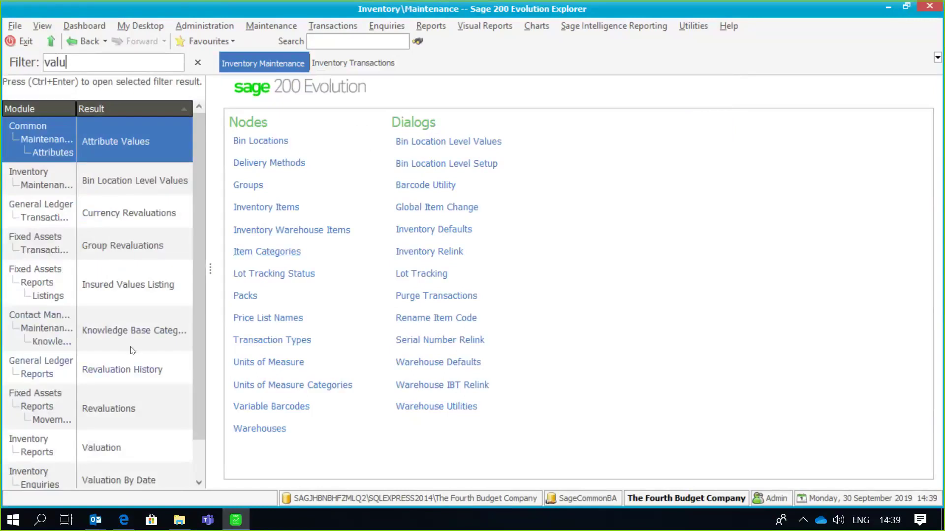
scroll(202, 294, down, 1)
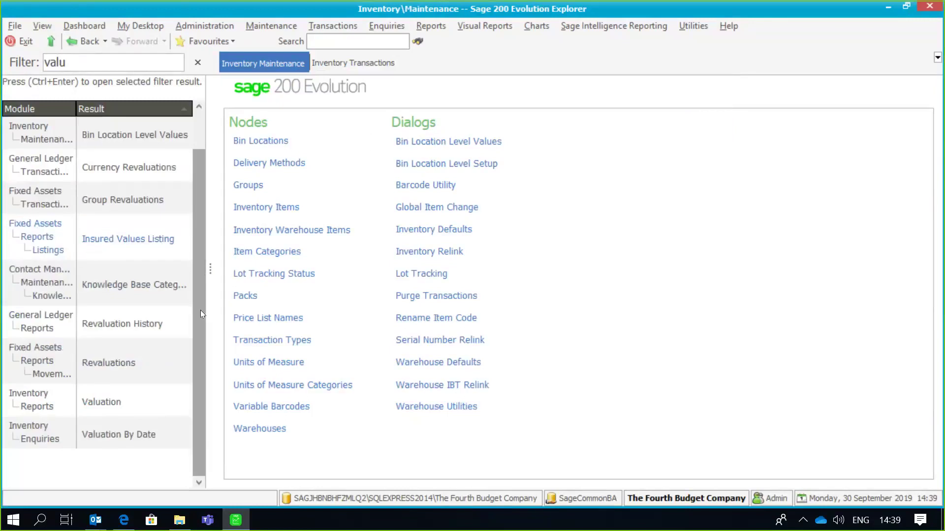
double_click(93, 400)
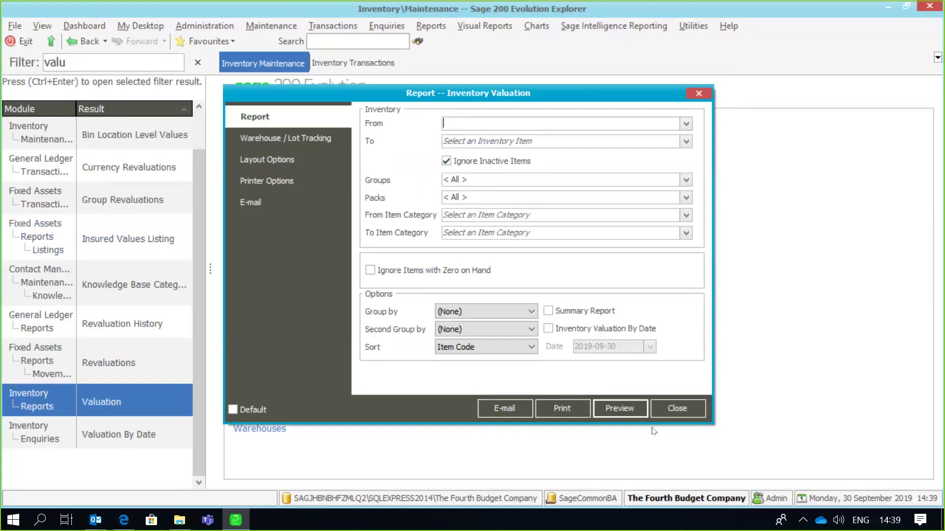
click(677, 415)
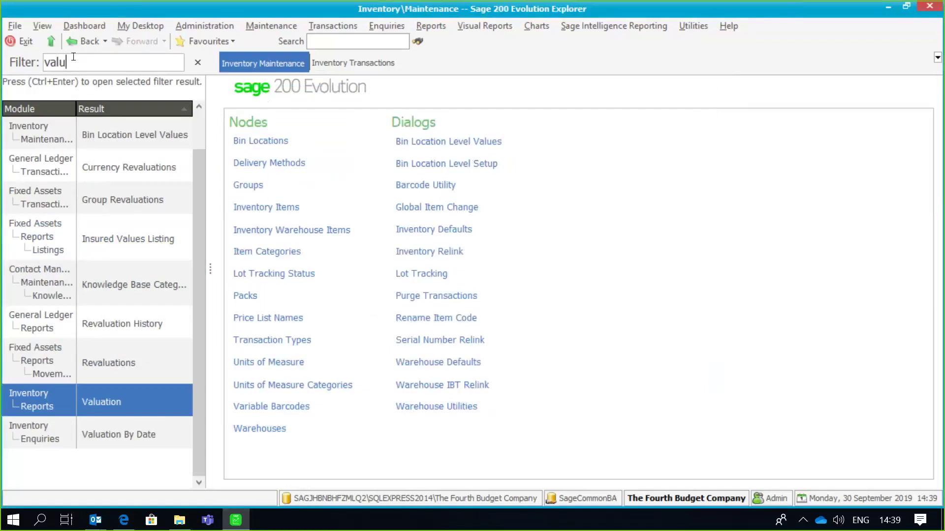
Filter the navigation tree for "invoi", open a new invoice from the Inventory transactions, and close it again
key(BackSpace)
key(BackSpace)
key(BackSpace)
key(BackSpace)
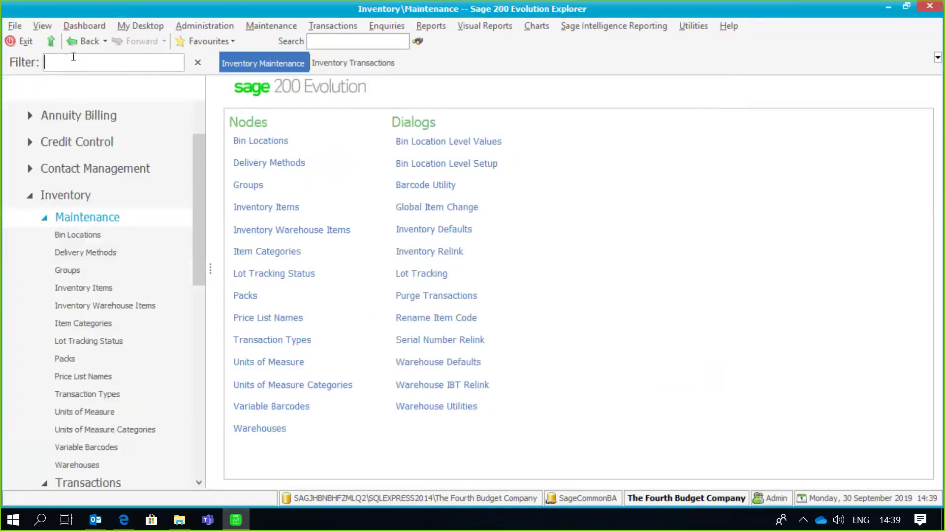
text(invoi)
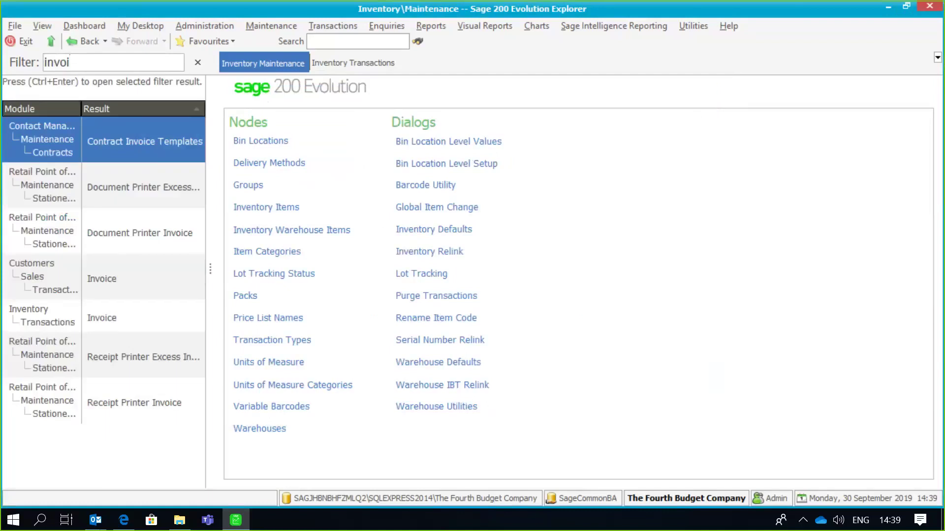
click(93, 318)
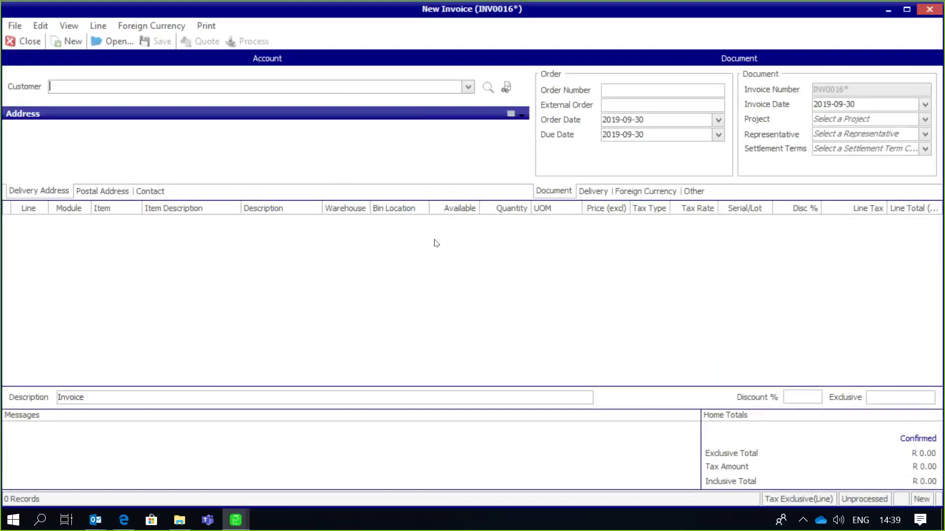
click(30, 42)
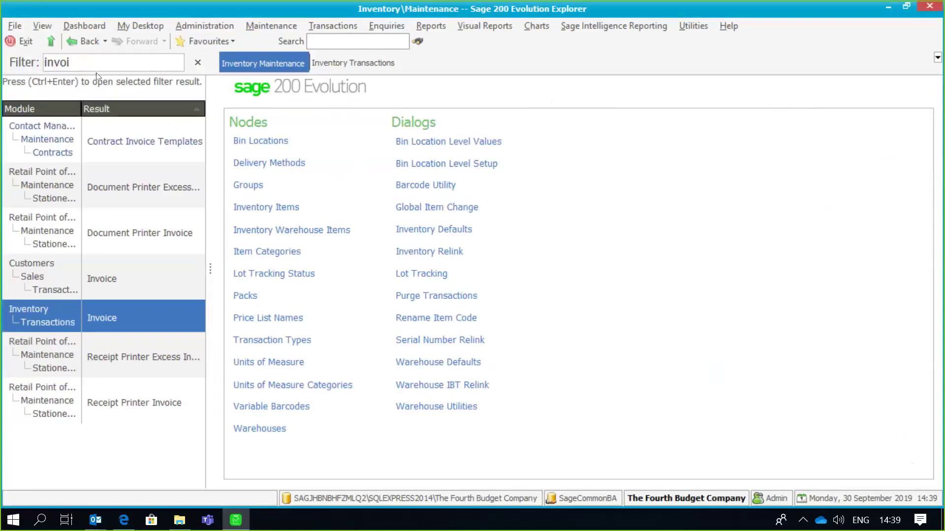
Clear the navigation filter and open the Inventory Items list under Inventory Maintenance
key(BackSpace)
key(BackSpace)
key(BackSpace)
key(BackSpace)
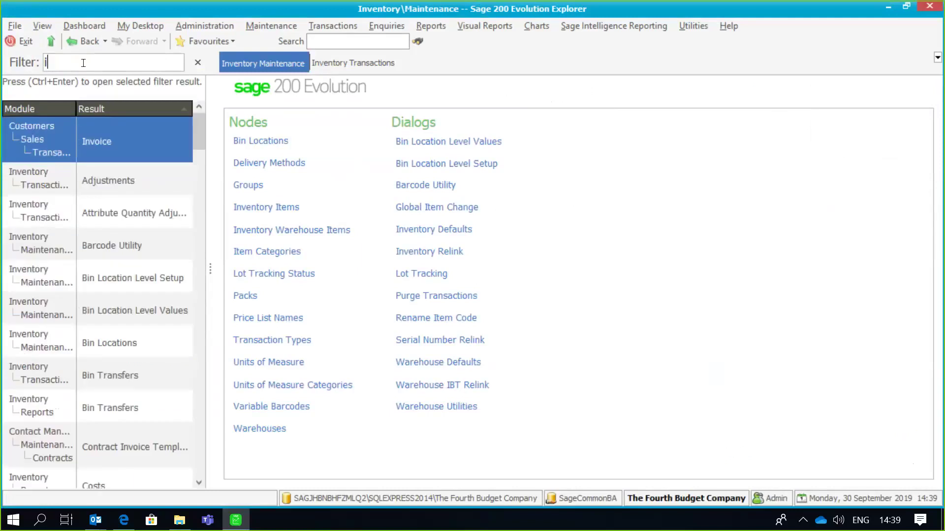
key(BackSpace)
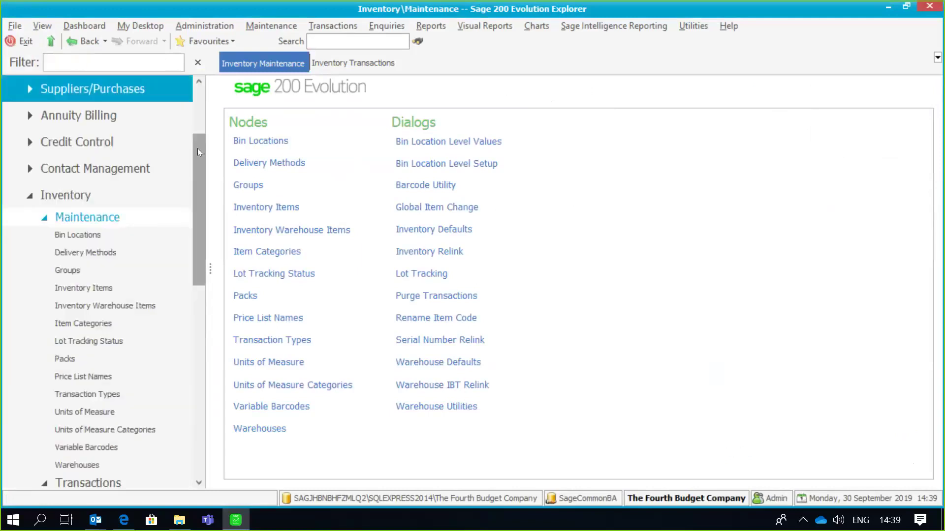
drag(198, 150, 198, 161)
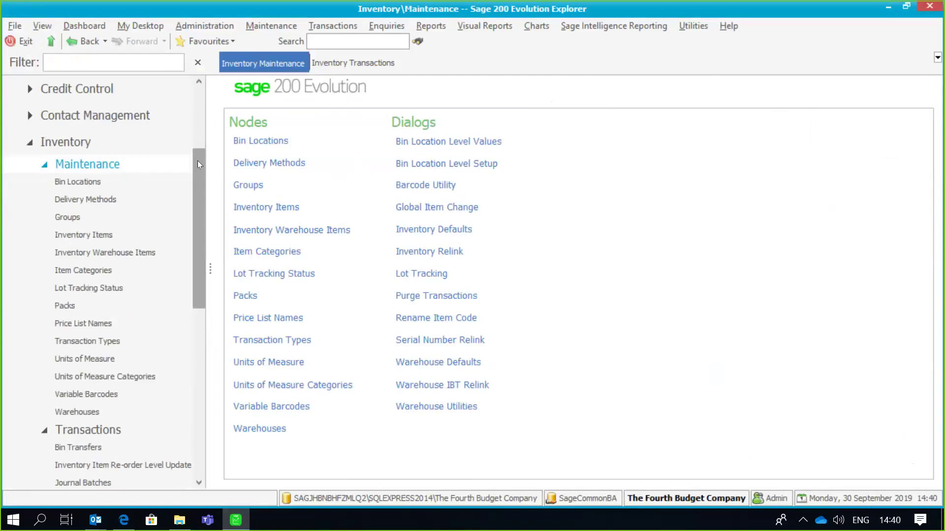
click(102, 232)
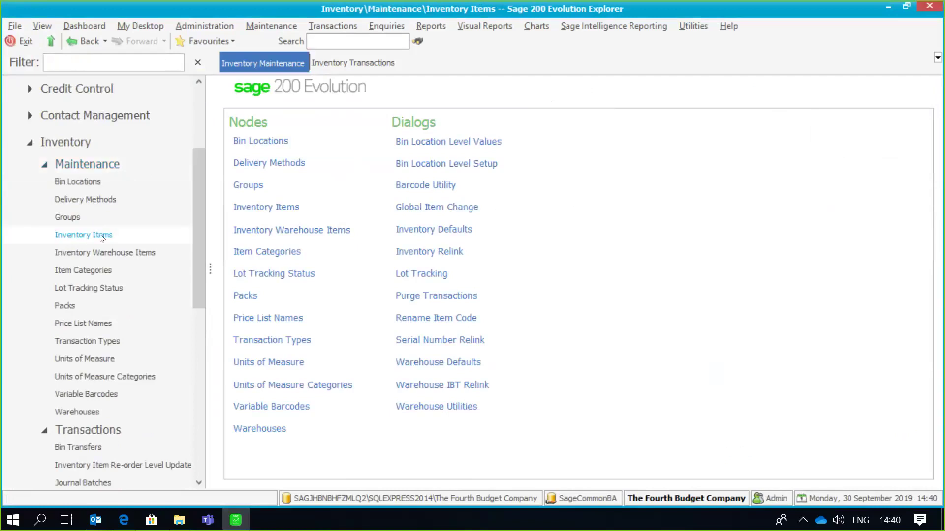
click(223, 463)
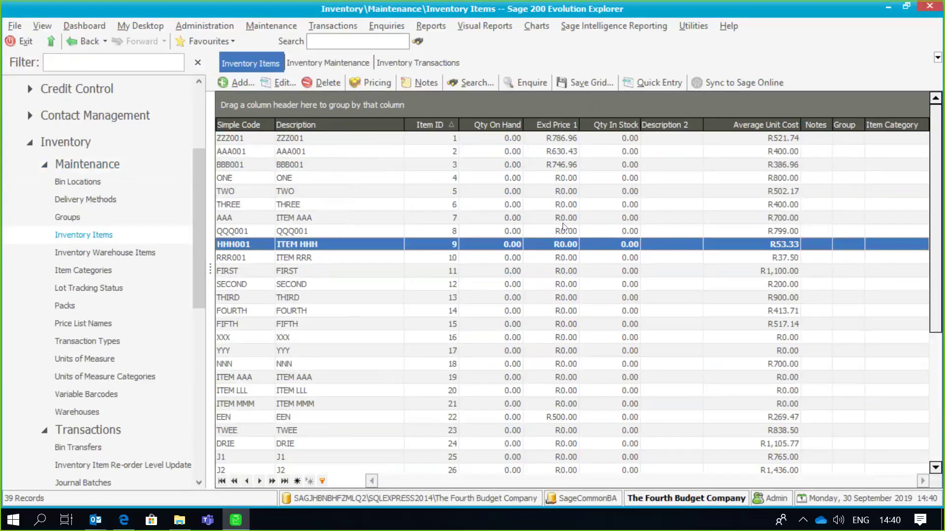
Customise the inventory items grid by adding the Active and Qty Available columns directly after Description
right_click(405, 192)
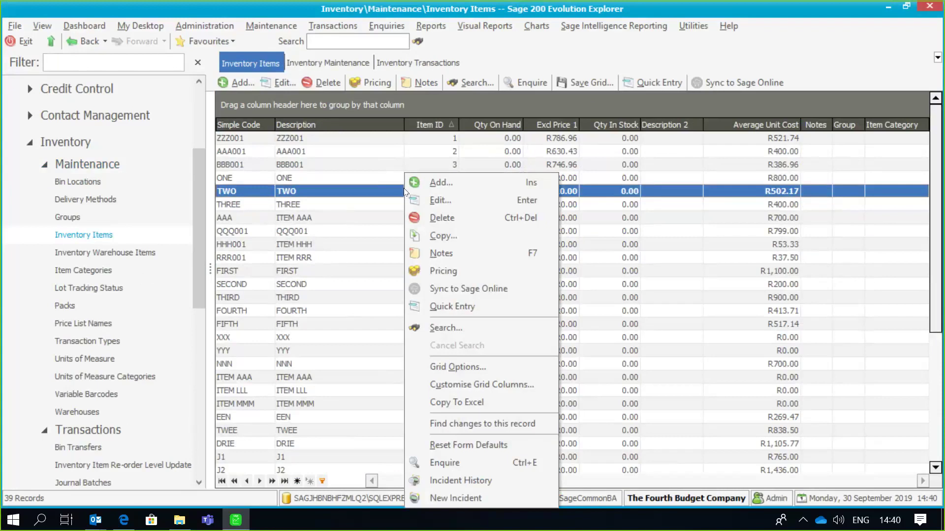
click(495, 384)
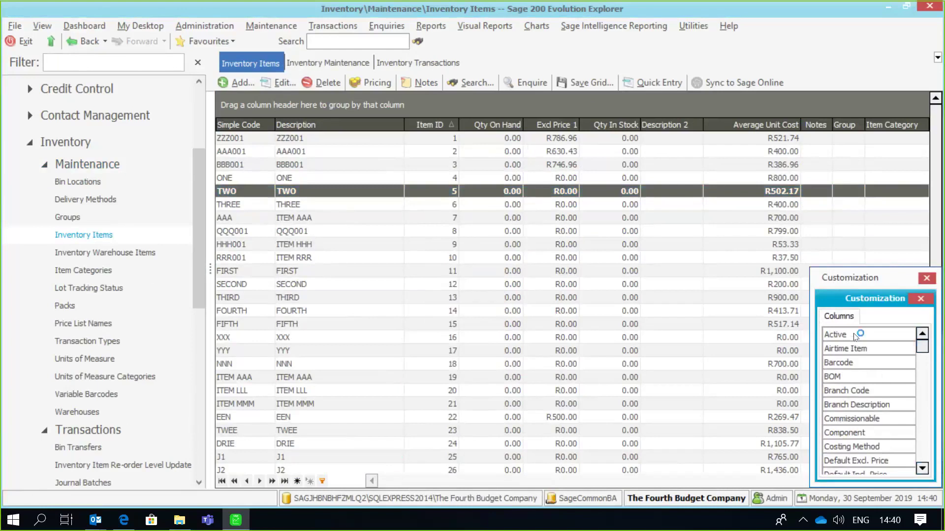
drag(855, 337, 385, 128)
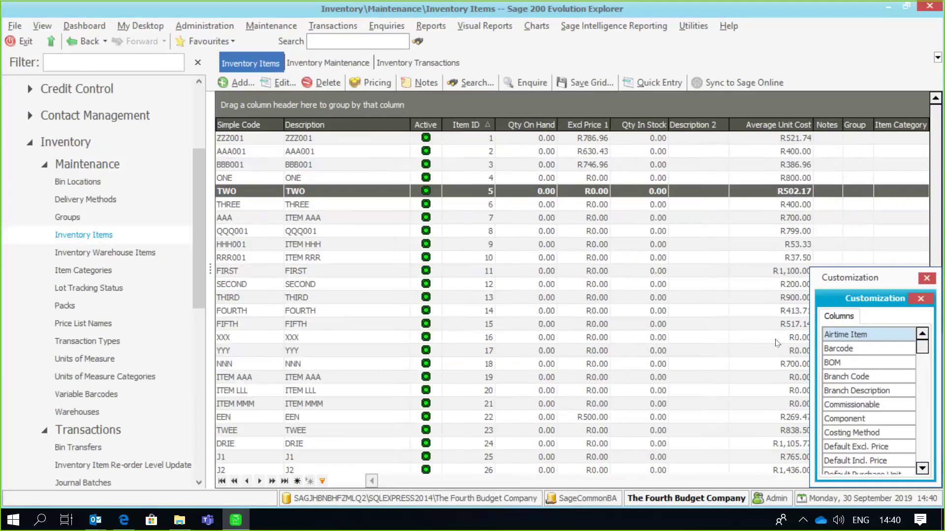
drag(921, 347, 925, 426)
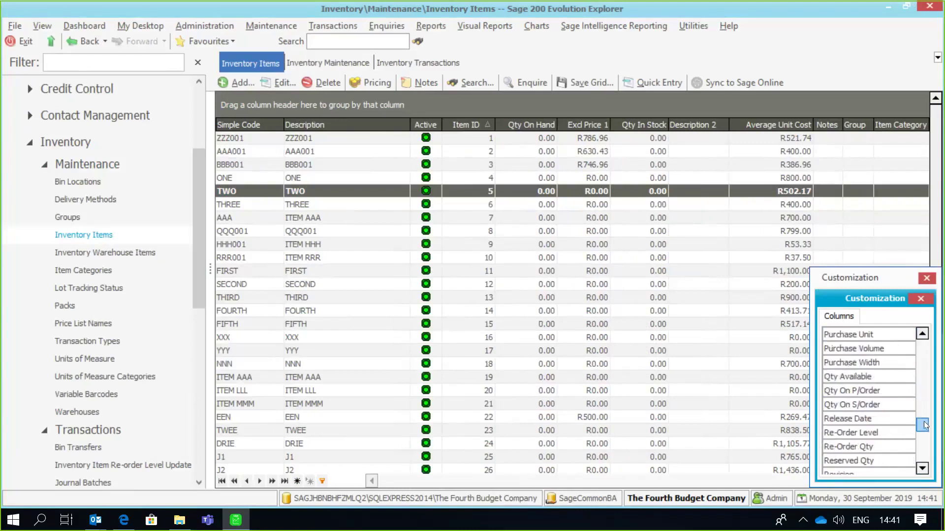
click(875, 383)
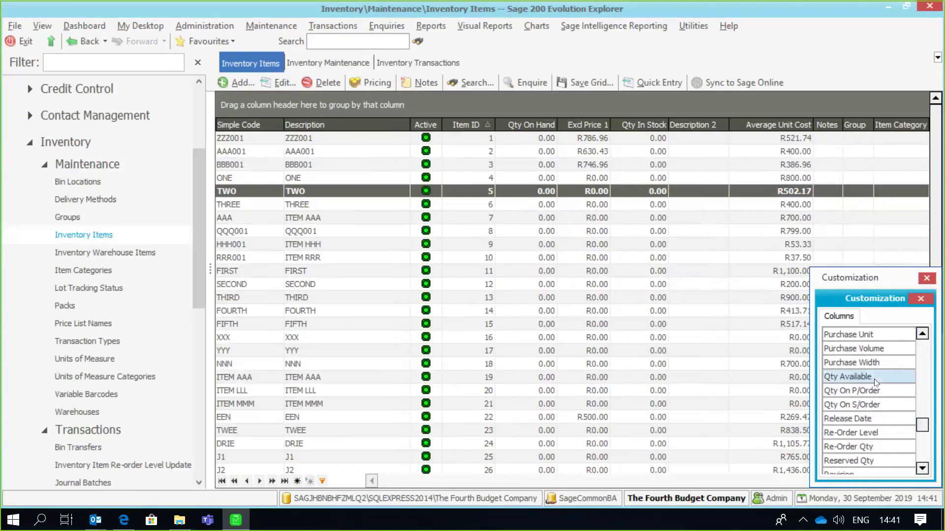
drag(875, 383, 410, 126)
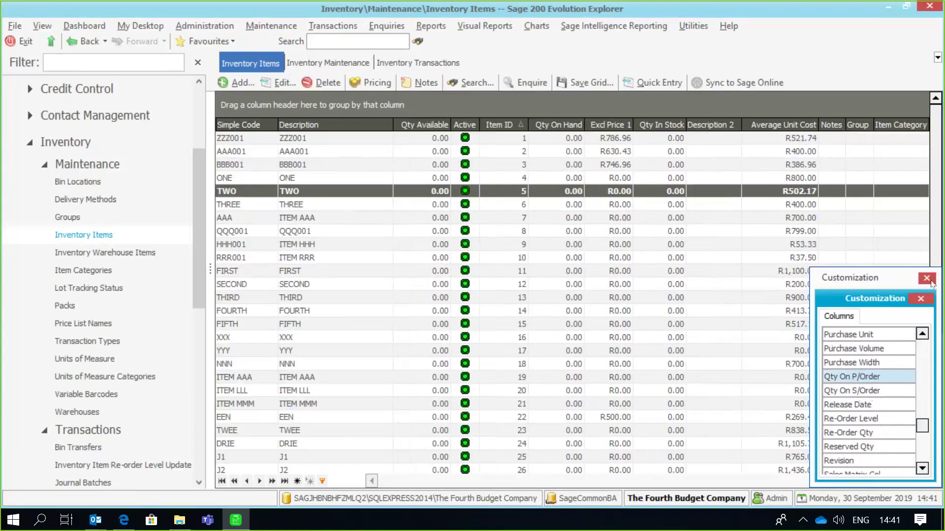
click(928, 279)
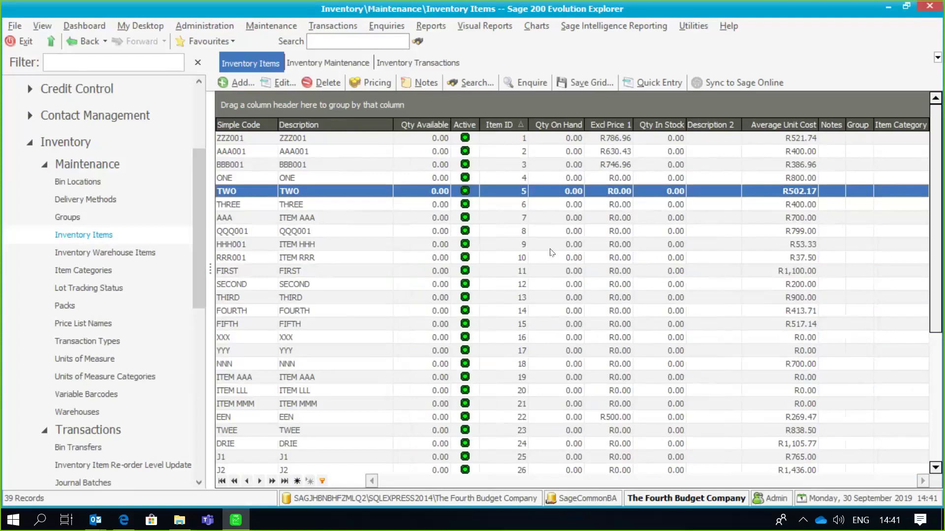
Remove the Notes, Group and Item Category columns from the inventory items grid and narrow the Description column
right_click(508, 221)
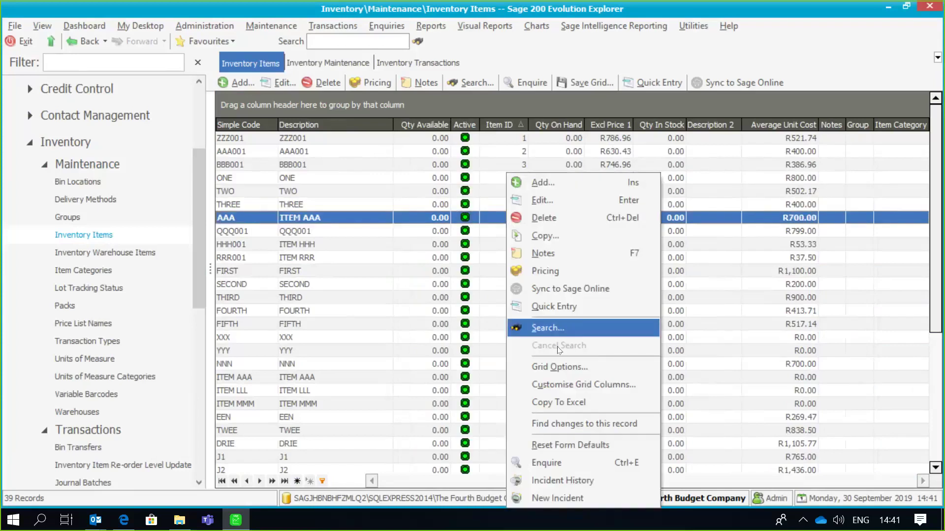
click(563, 382)
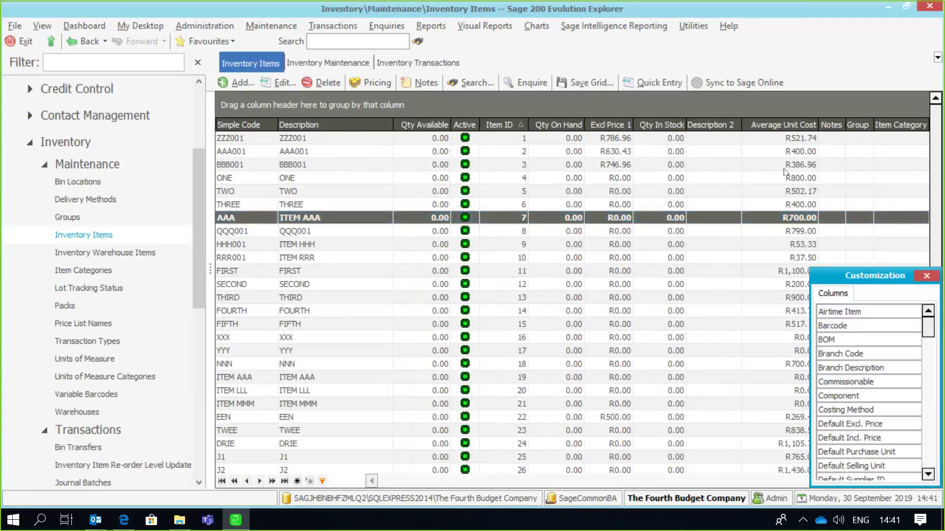
click(856, 129)
drag(855, 131, 858, 347)
drag(900, 124, 866, 343)
drag(913, 125, 851, 371)
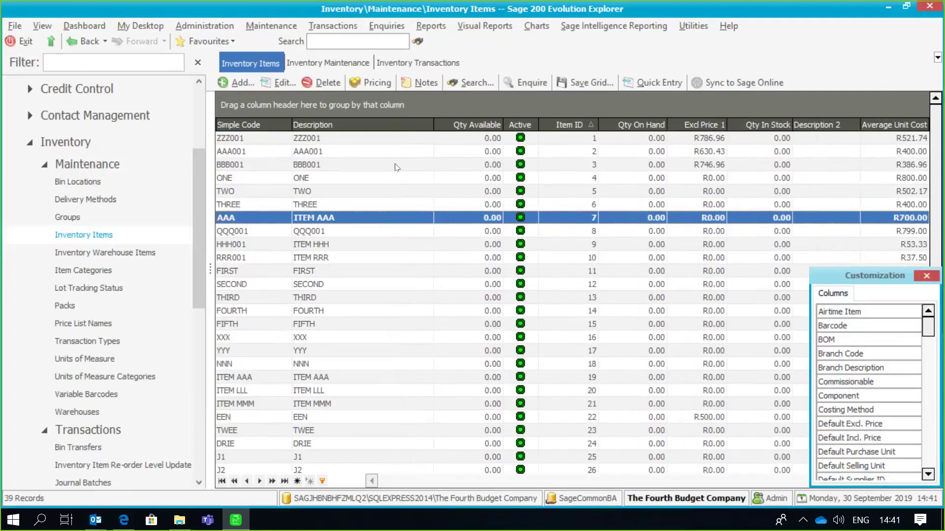
drag(429, 123, 364, 123)
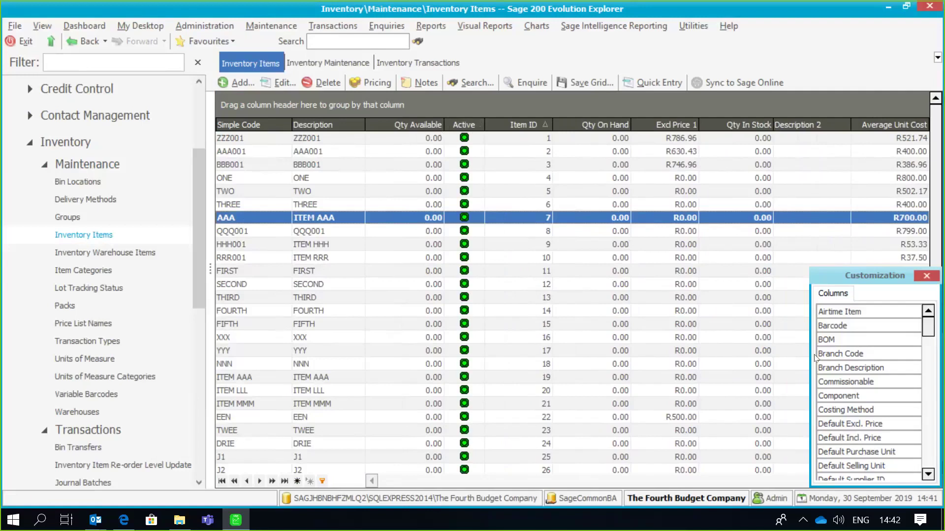
click(935, 281)
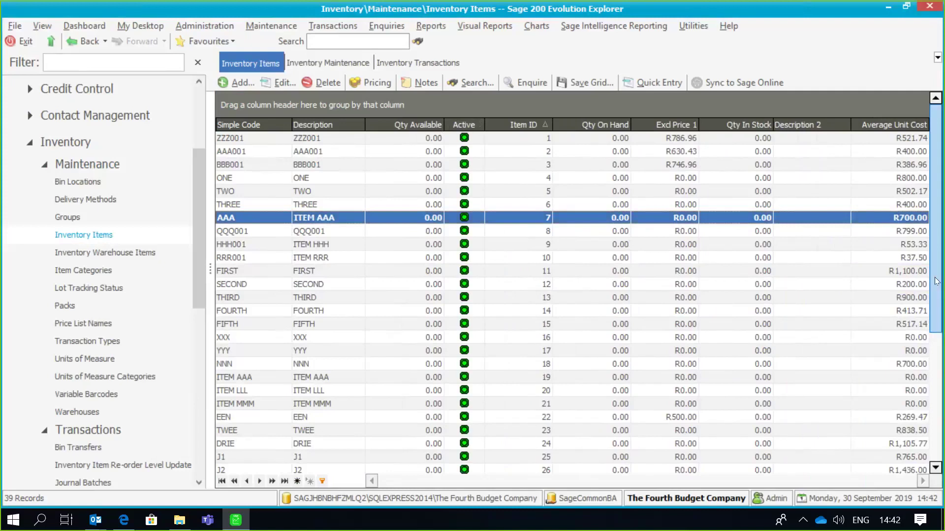
Review the file formats offered for saving the inventory grid to a file, and cancel without saving
click(580, 82)
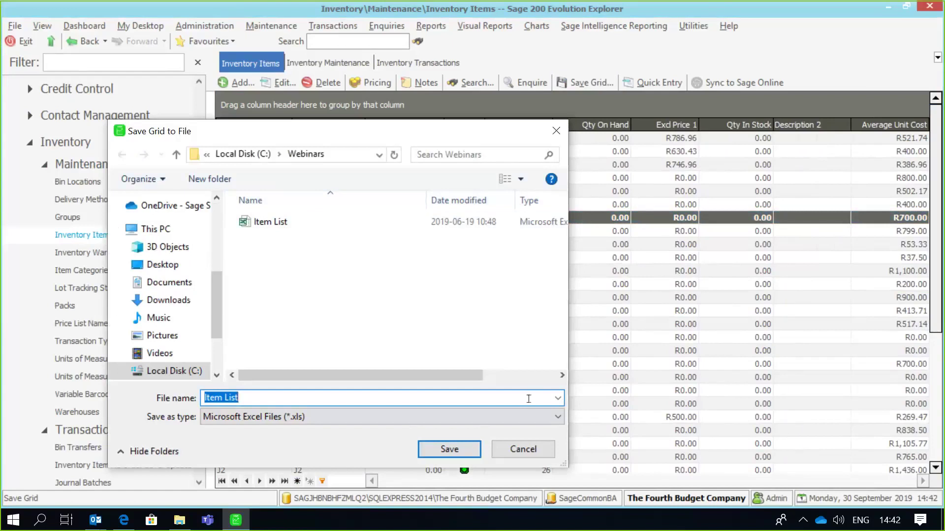
click(561, 423)
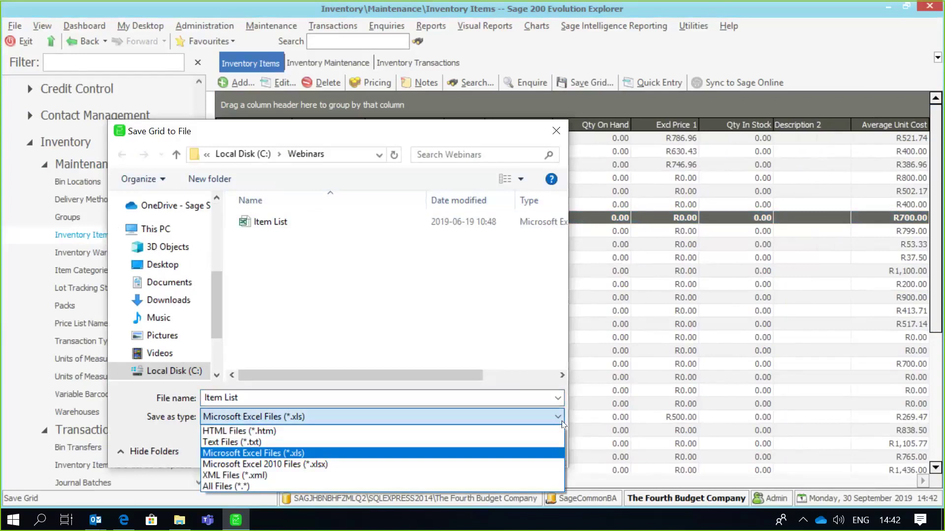
click(458, 321)
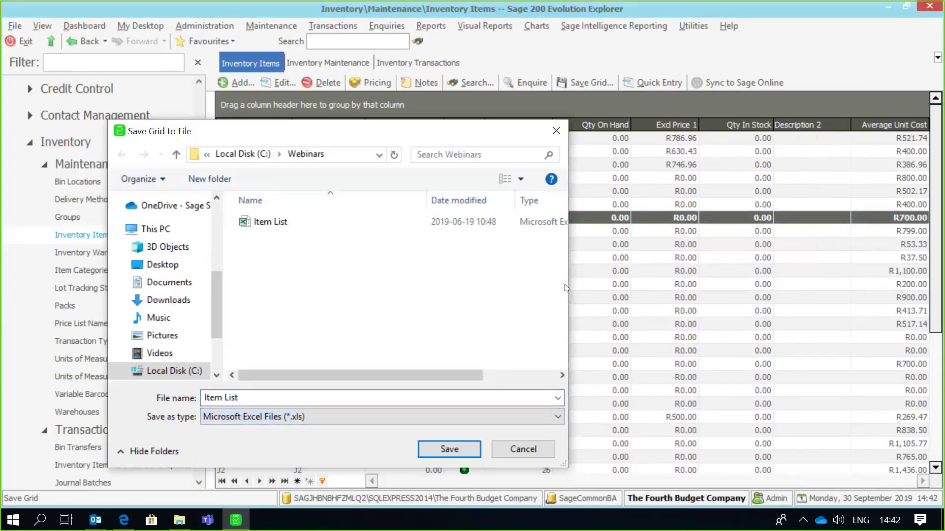
click(527, 448)
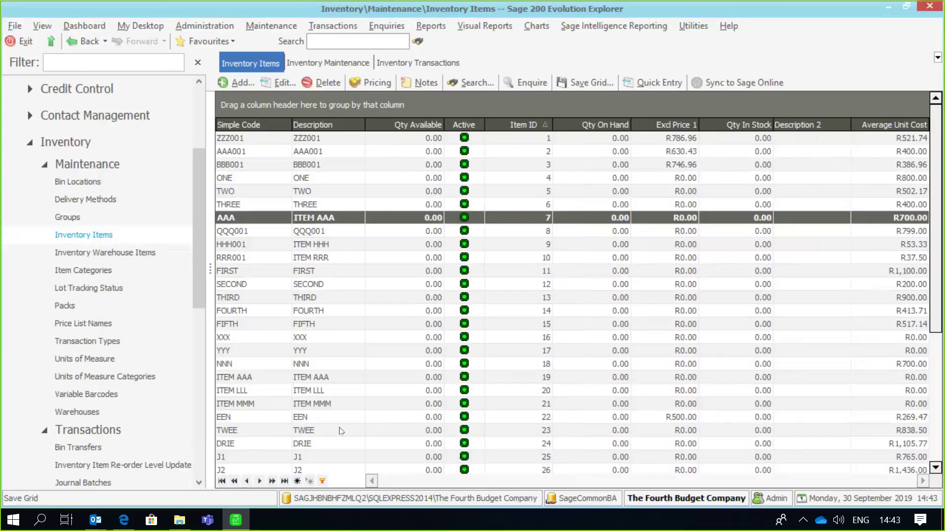
Open the filter builder for the inventory items grid and add a condition on the Average Unit Cost field
click(323, 481)
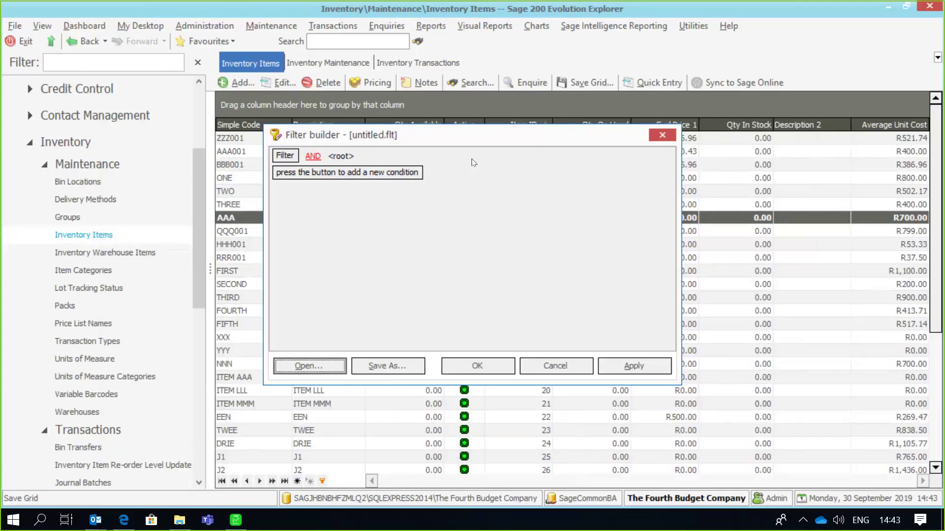
click(310, 176)
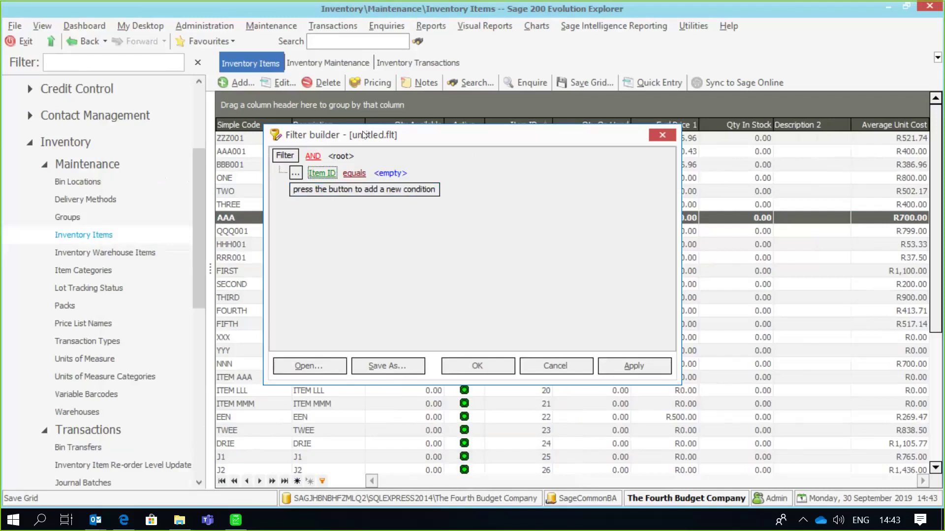
click(315, 174)
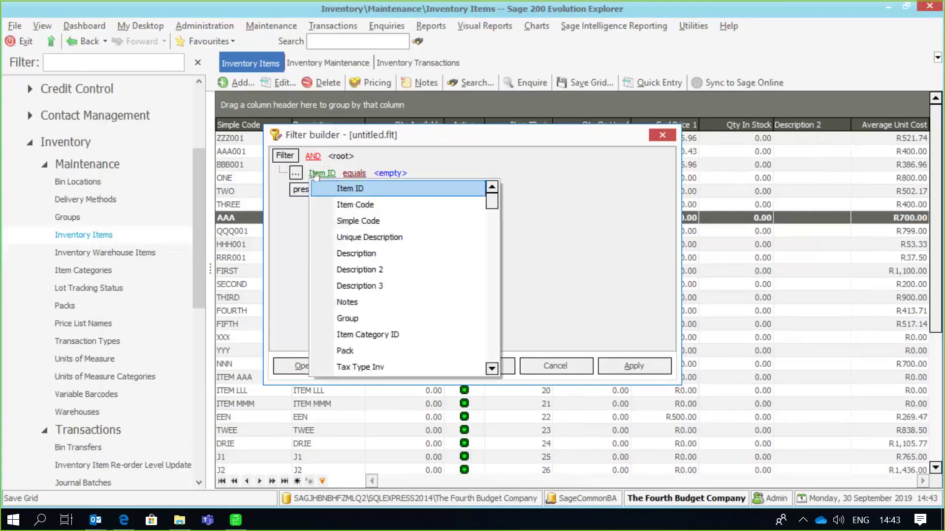
click(315, 174)
click(315, 174)
drag(489, 201, 489, 224)
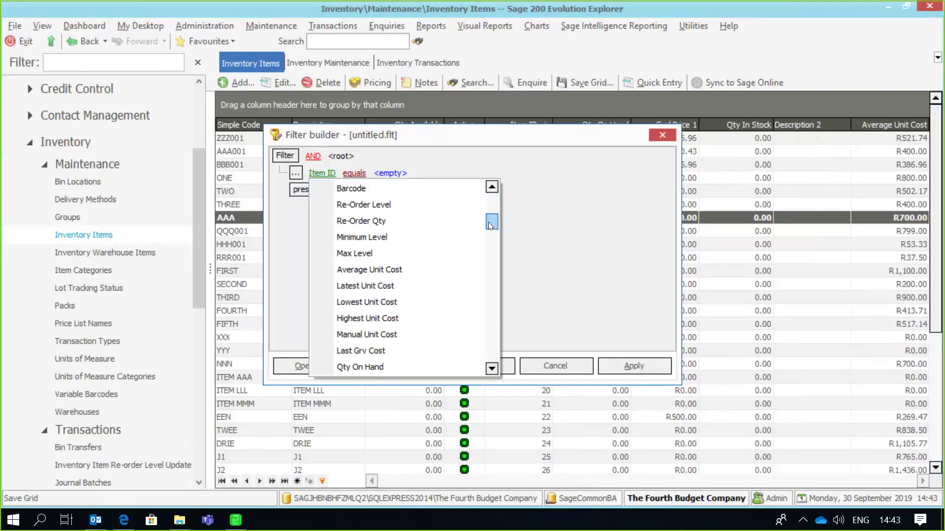
click(402, 269)
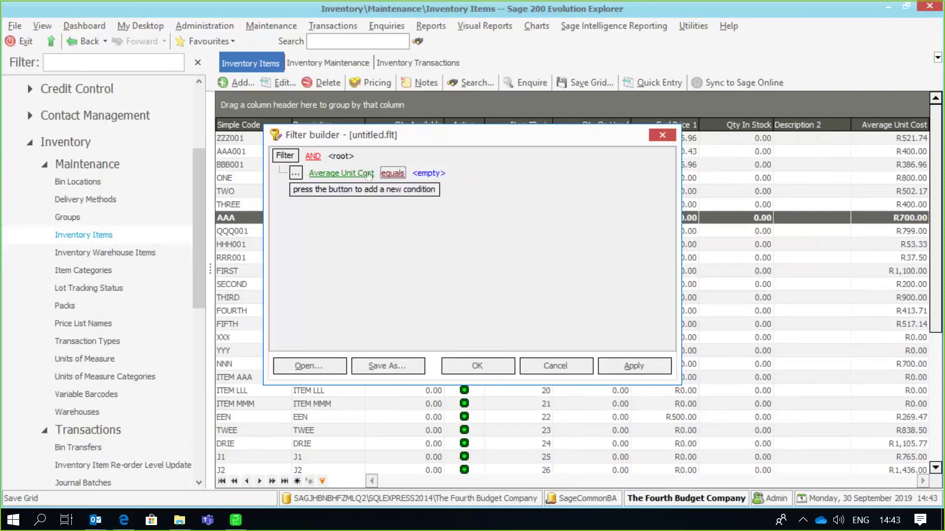
Set the Average Unit Cost condition to is less than 100, apply the filter and close the filter builder
click(385, 174)
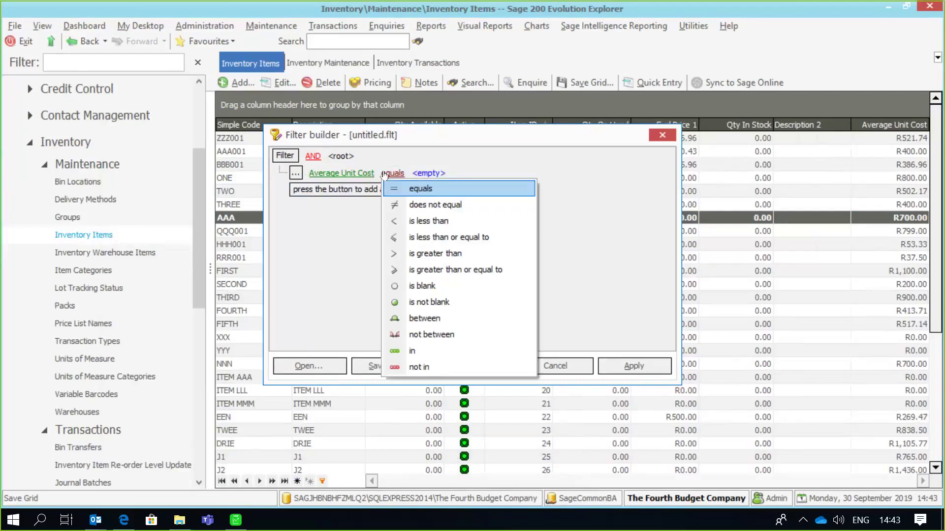
click(412, 222)
click(452, 173)
text(100)
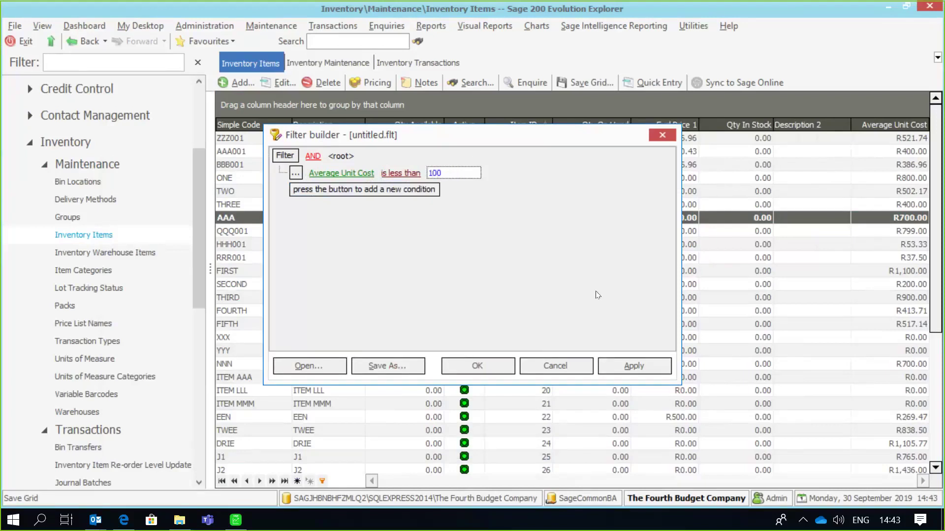
click(622, 365)
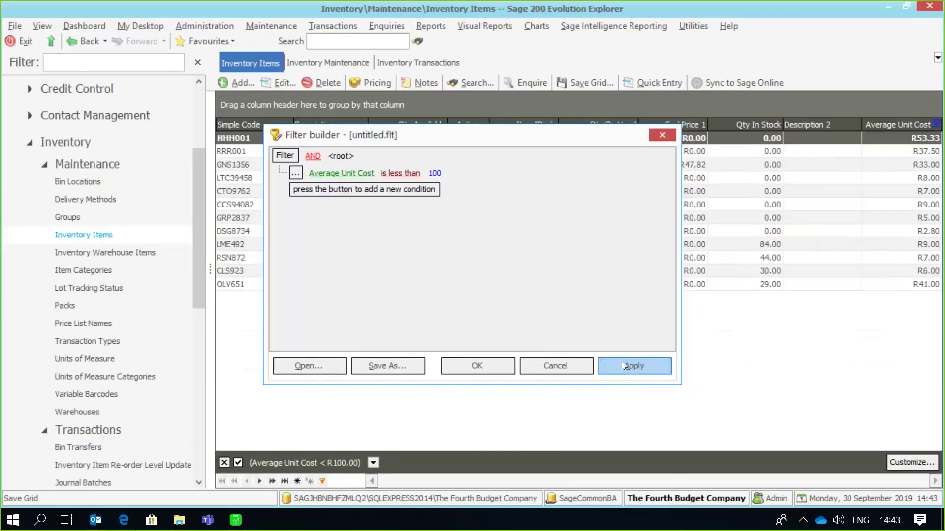
click(668, 137)
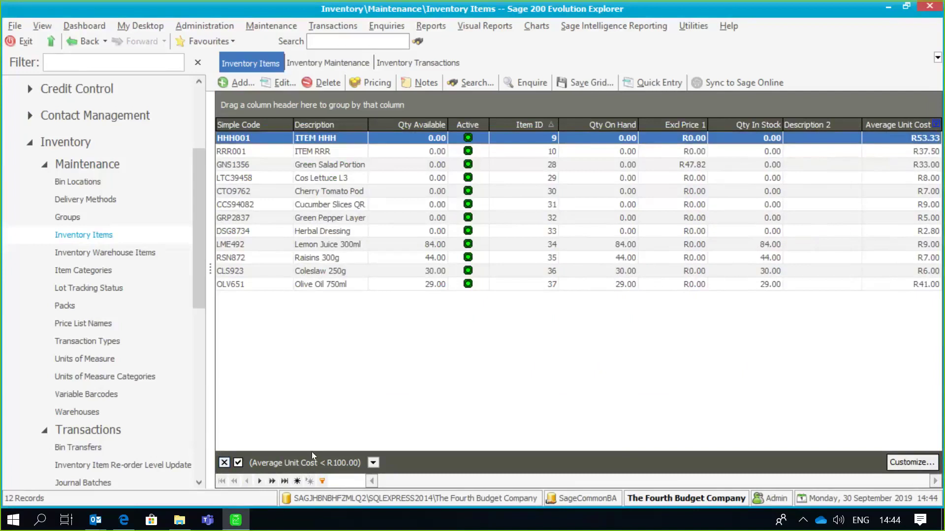
Clear the average cost filter from the grid and start a new filter condition on the Qty On Hand field
click(223, 463)
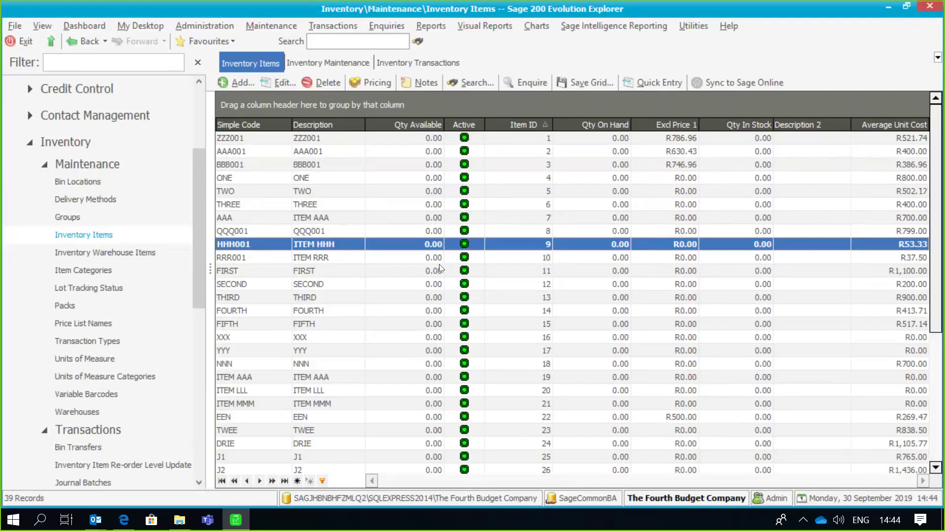
drag(939, 216, 941, 359)
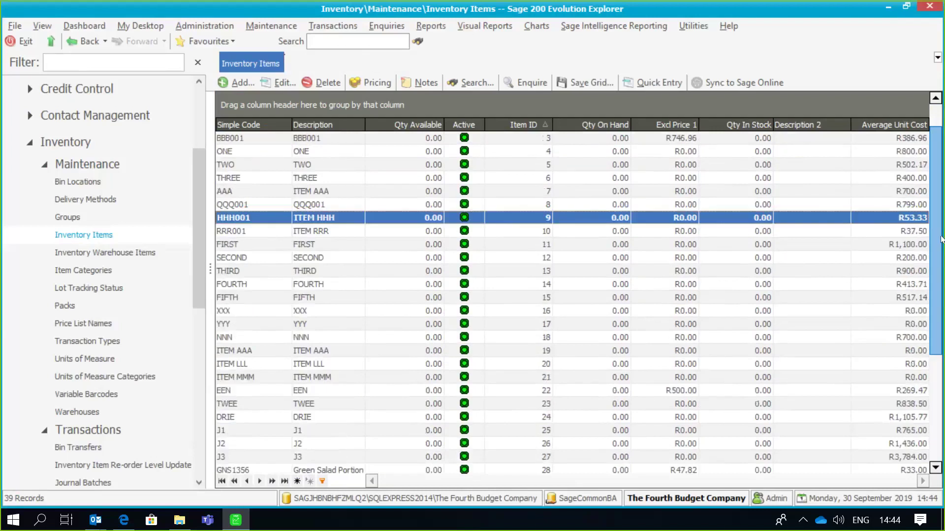
click(322, 481)
click(313, 170)
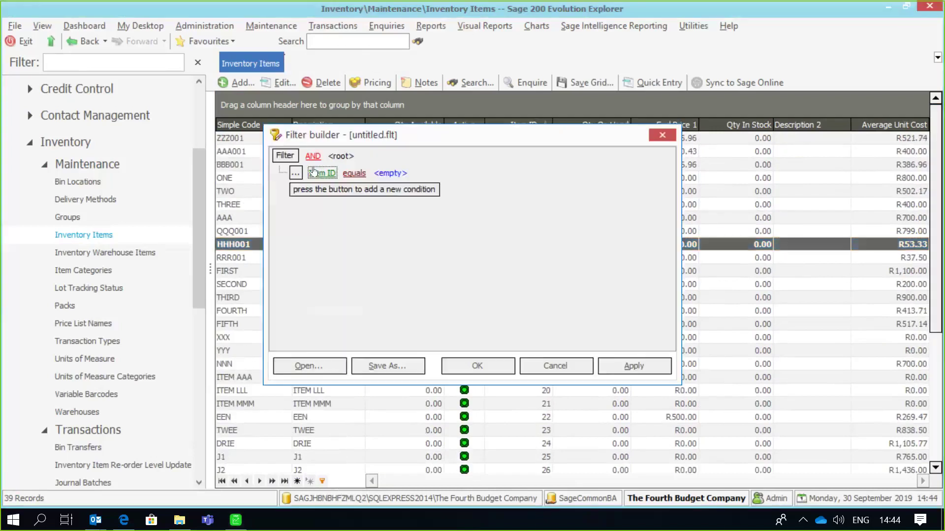
click(322, 173)
drag(492, 207, 496, 227)
drag(496, 219, 495, 290)
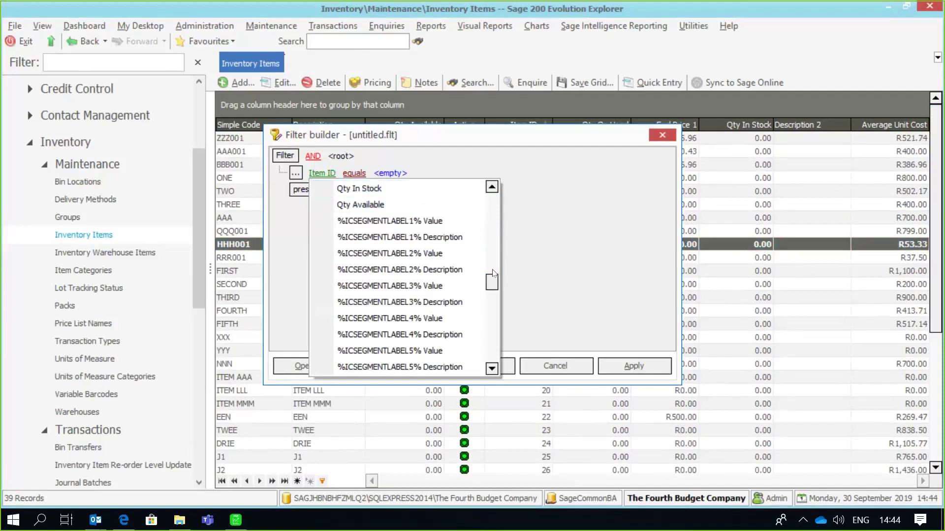
drag(491, 277, 484, 199)
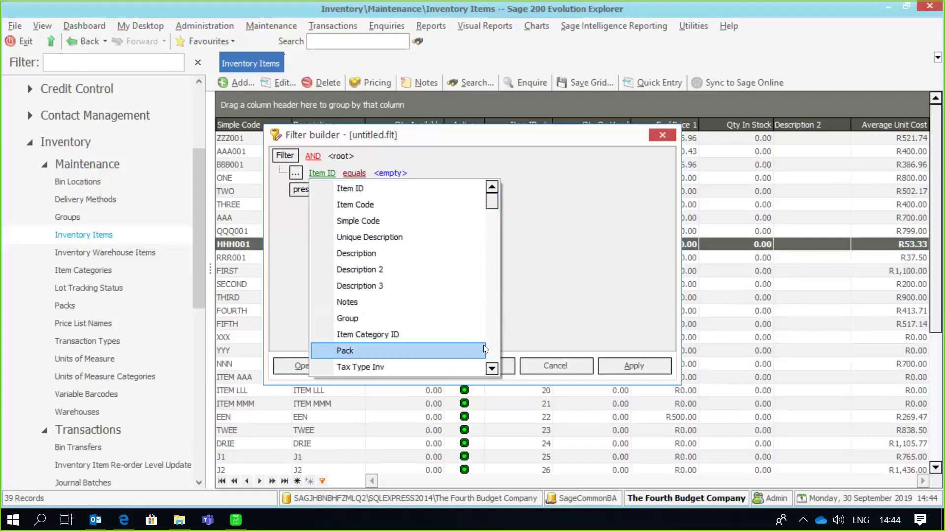
drag(491, 370, 491, 370)
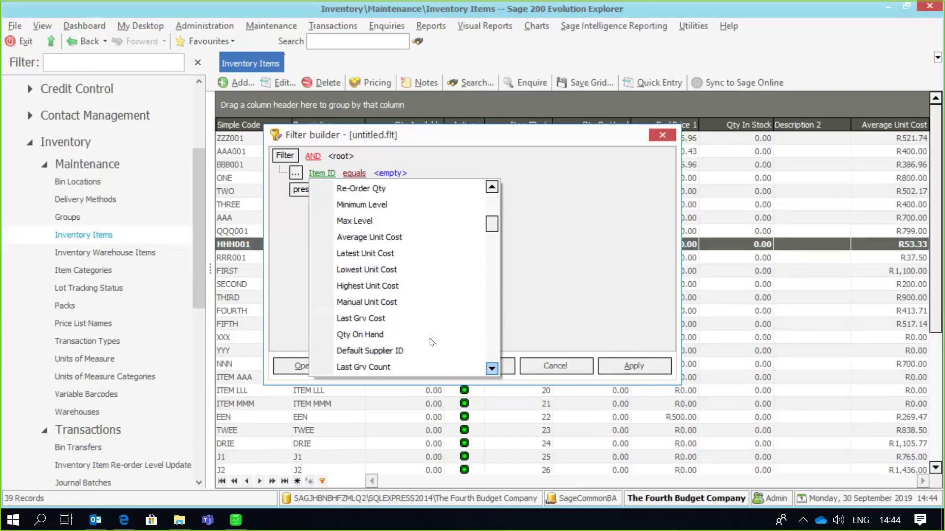
click(389, 334)
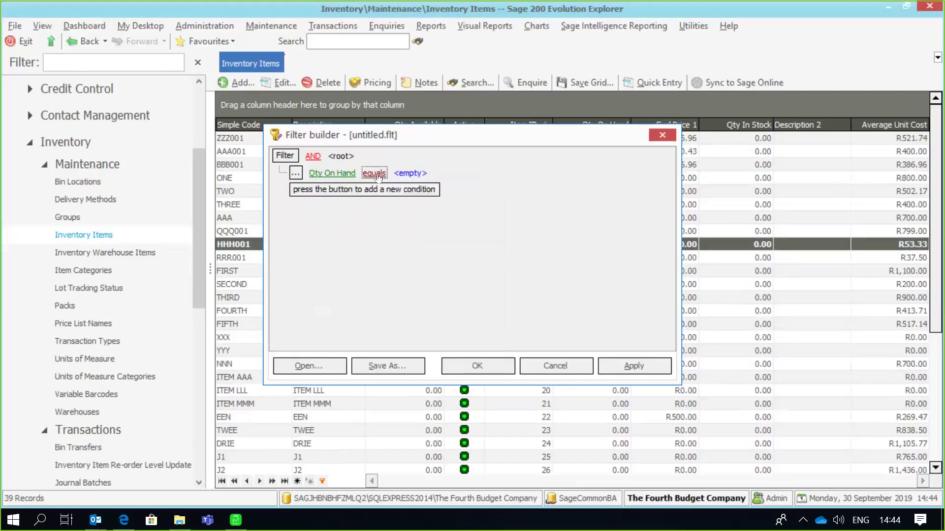
Set the Qty On Hand condition to is greater than 10, apply the filter and close the filter builder
click(374, 173)
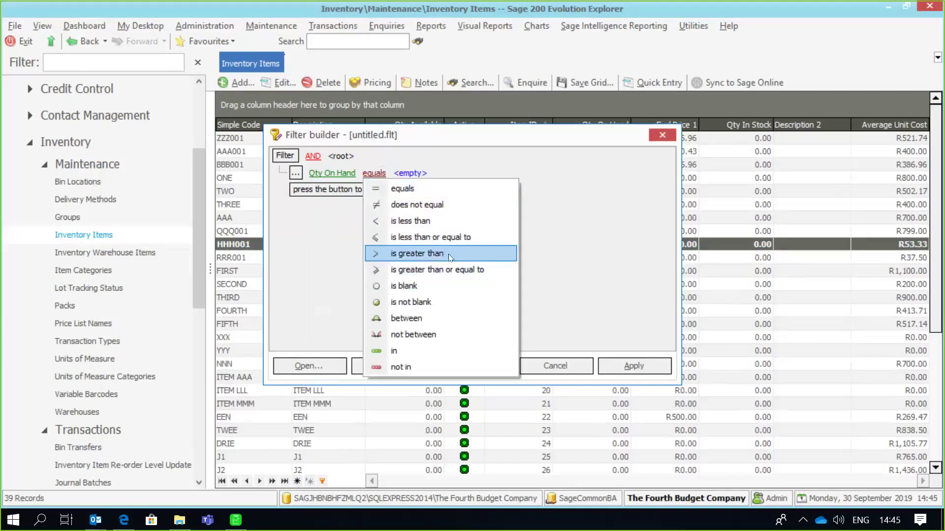
click(433, 253)
click(455, 170)
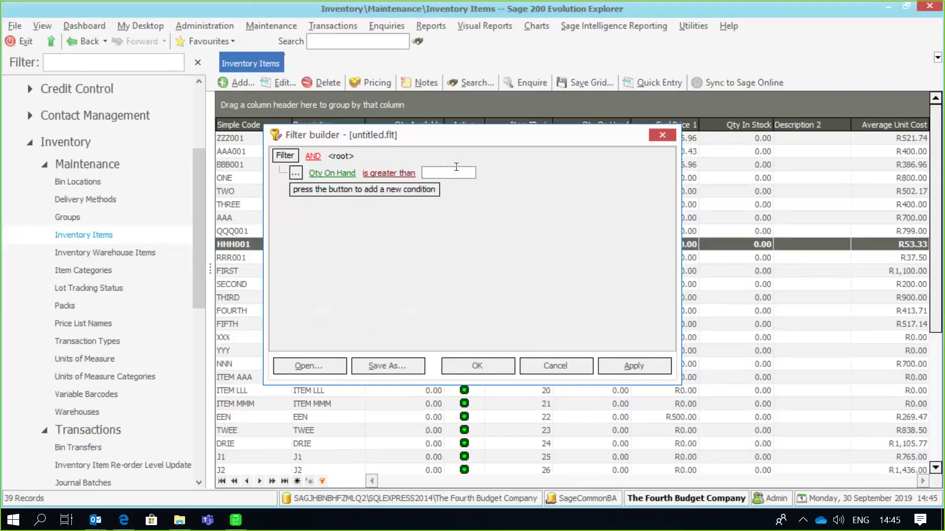
text(10)
click(633, 369)
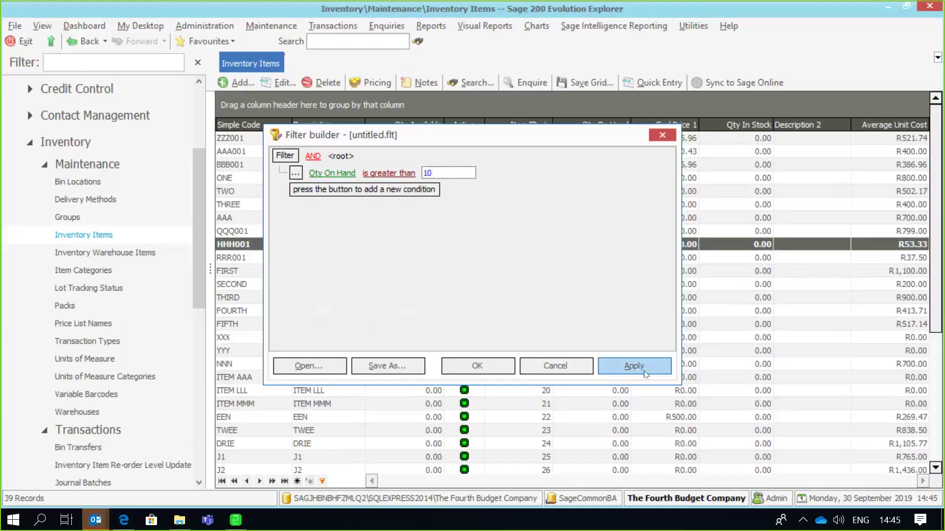
click(659, 134)
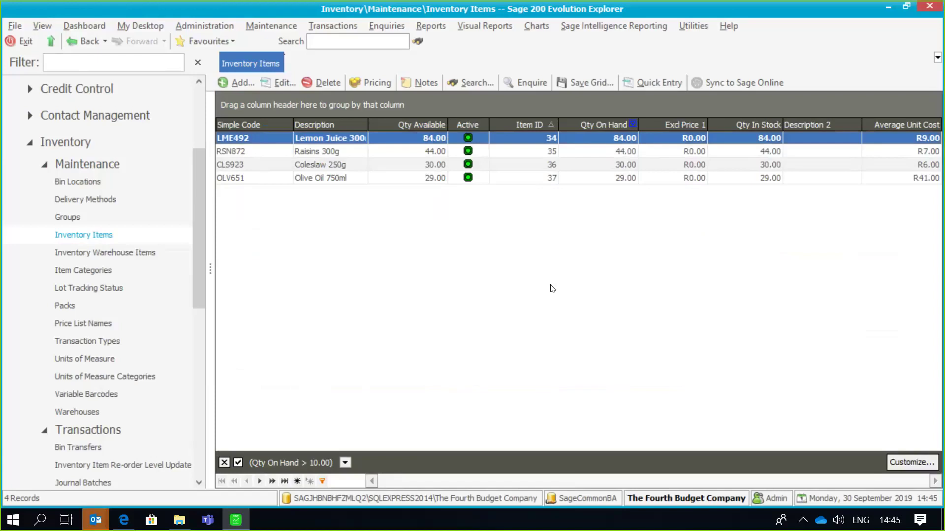
Clear the Qty On Hand filter and open the Customers list under Customers/Sales Maintenance
click(225, 464)
drag(204, 261, 201, 217)
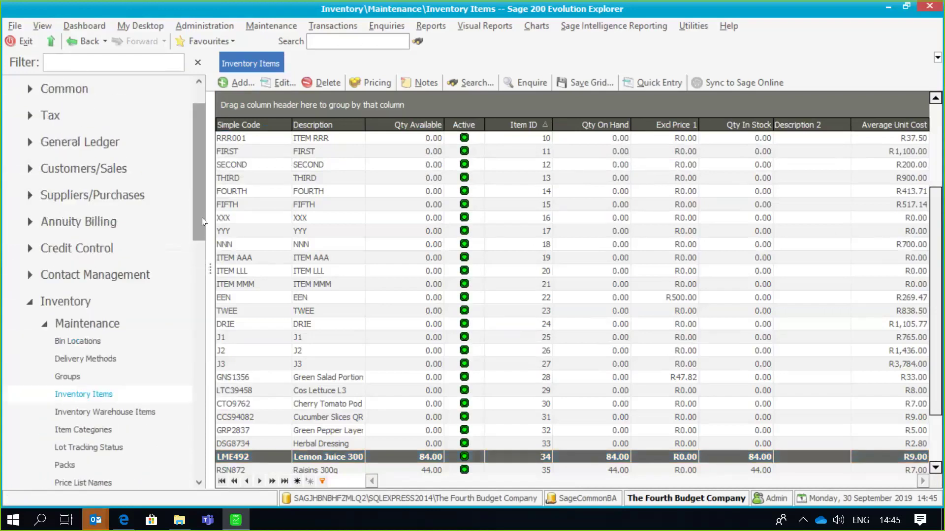
click(140, 174)
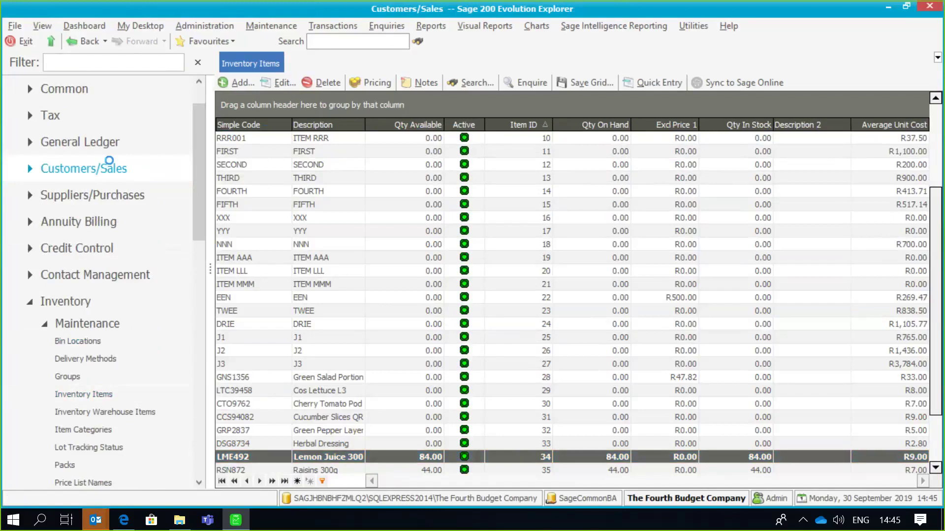
click(113, 168)
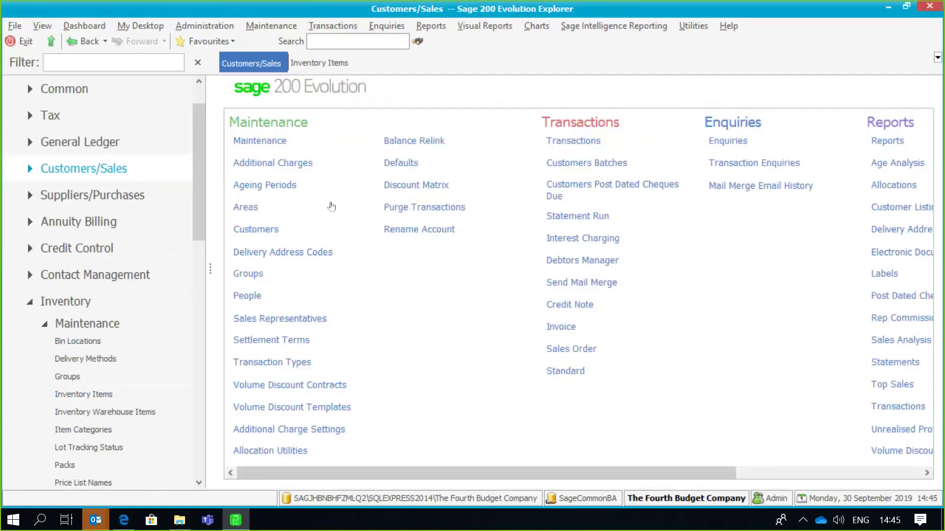
click(268, 228)
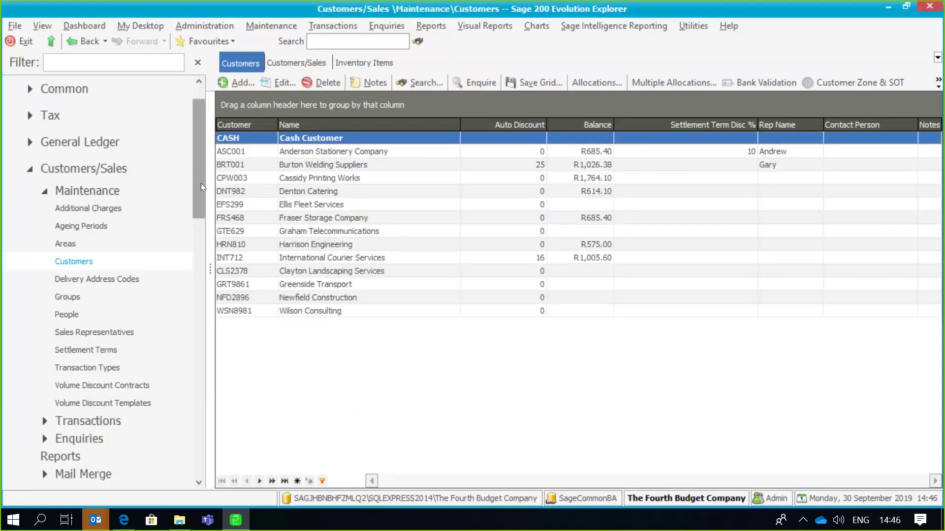
Open Transaction History under Inventory Enquiries and view the transactions of item OLV651
drag(201, 184, 197, 359)
click(125, 367)
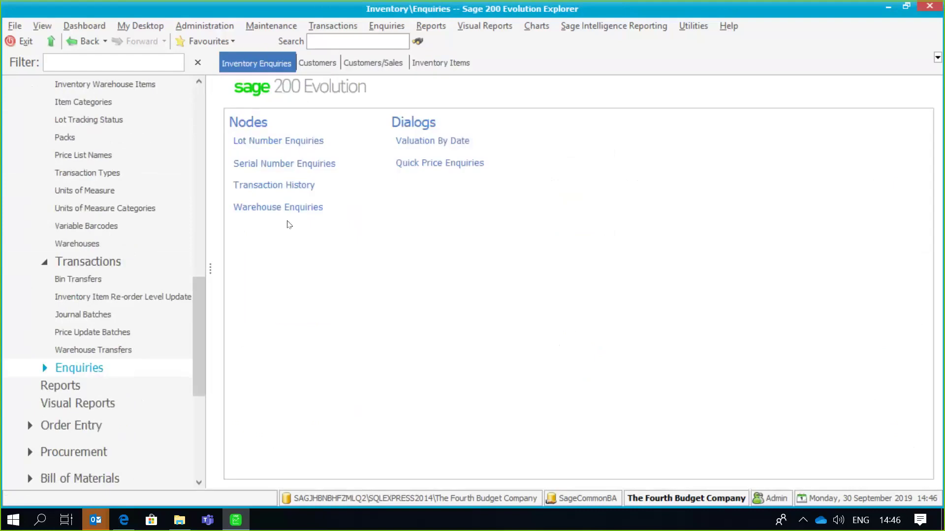
click(308, 188)
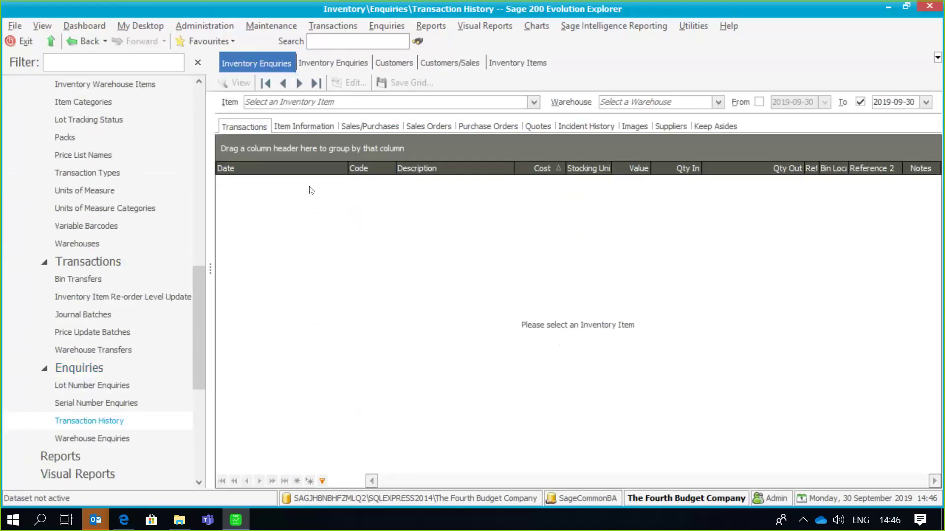
click(336, 101)
text(OLV651)
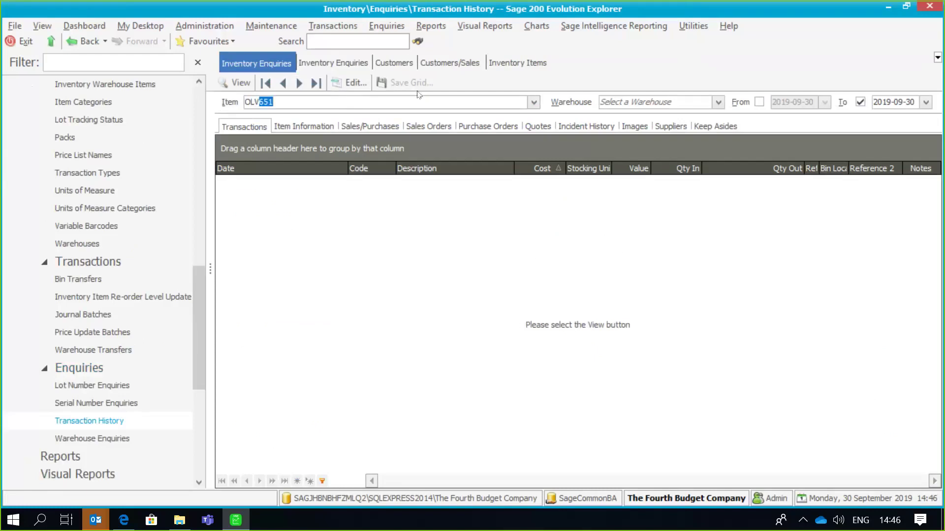
click(237, 83)
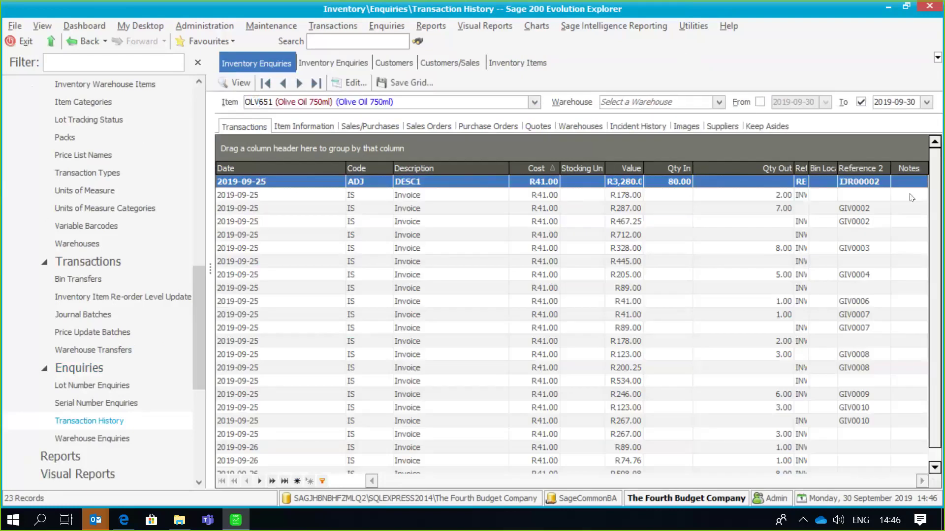
scroll(936, 172, down, 1)
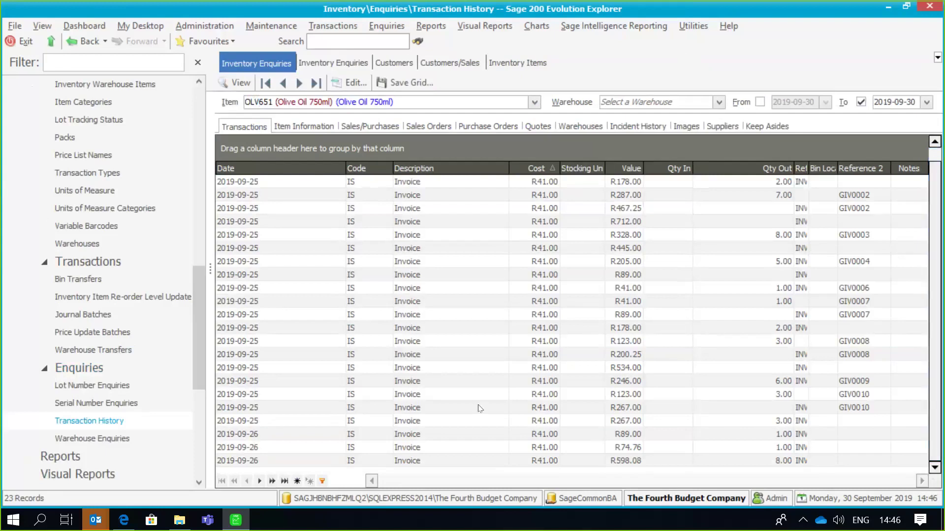
Build and apply a filter on the OLV651 transaction history with the condition Date equals 2019-09-26
click(323, 481)
click(311, 156)
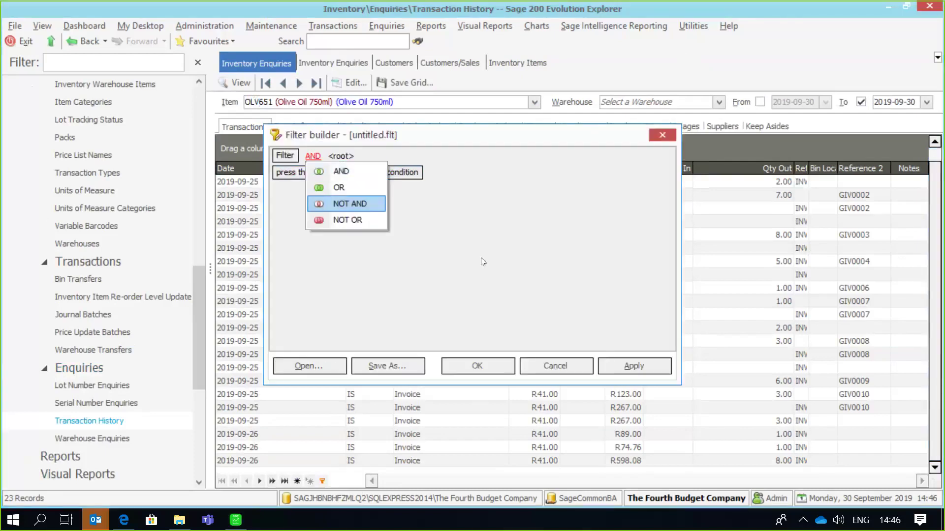
click(325, 172)
click(322, 173)
click(322, 173)
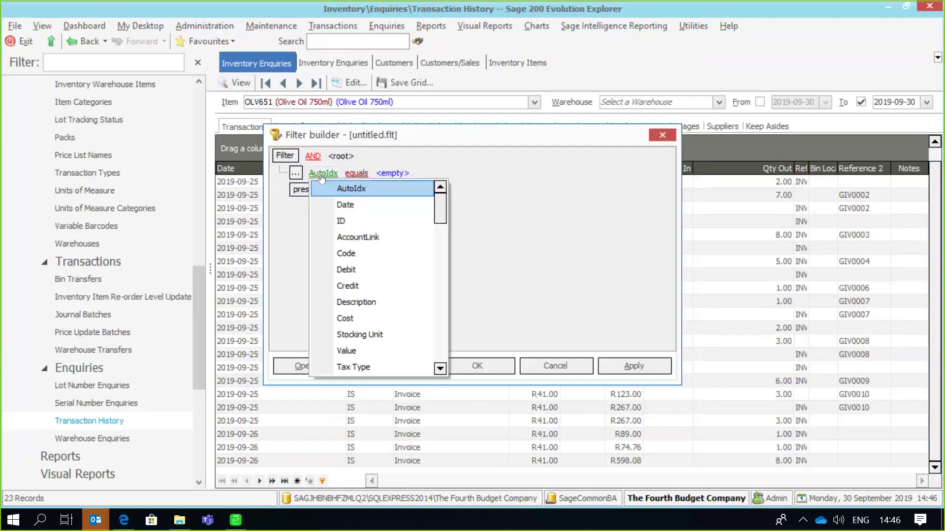
click(409, 204)
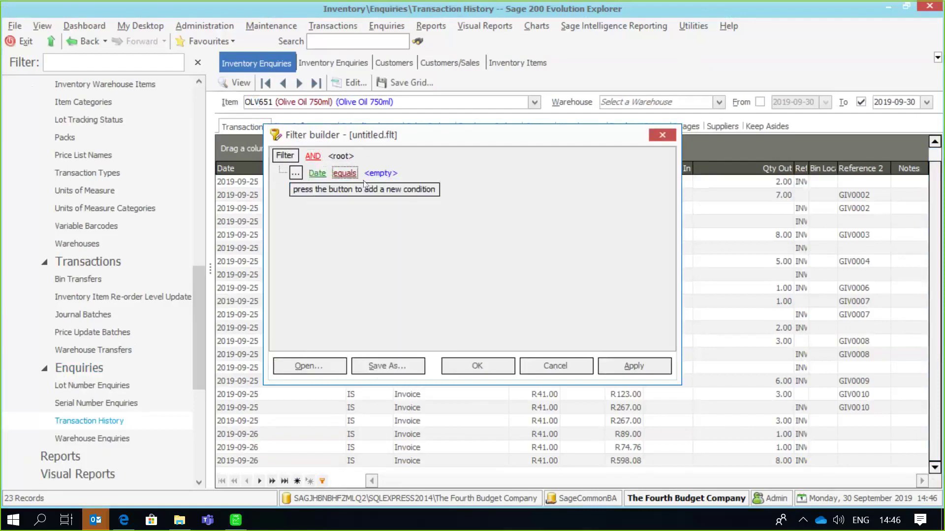
click(379, 173)
click(410, 173)
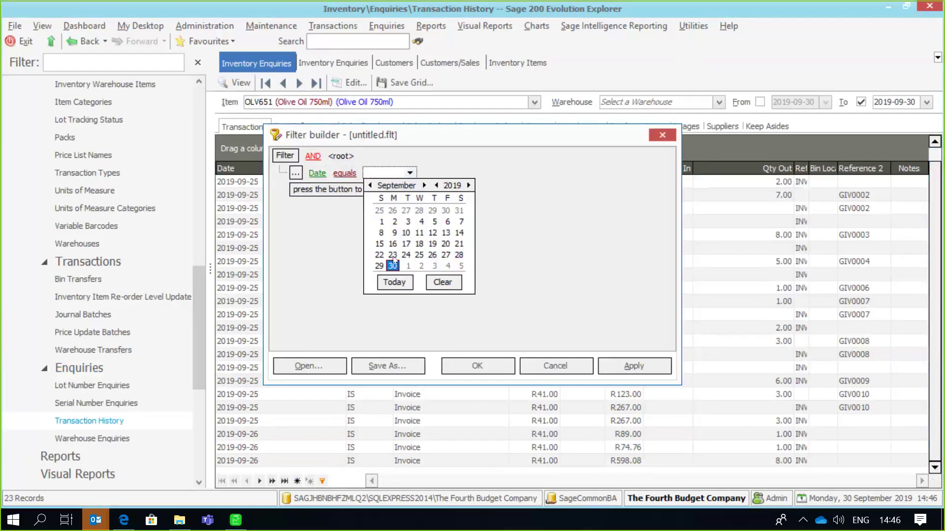
click(432, 255)
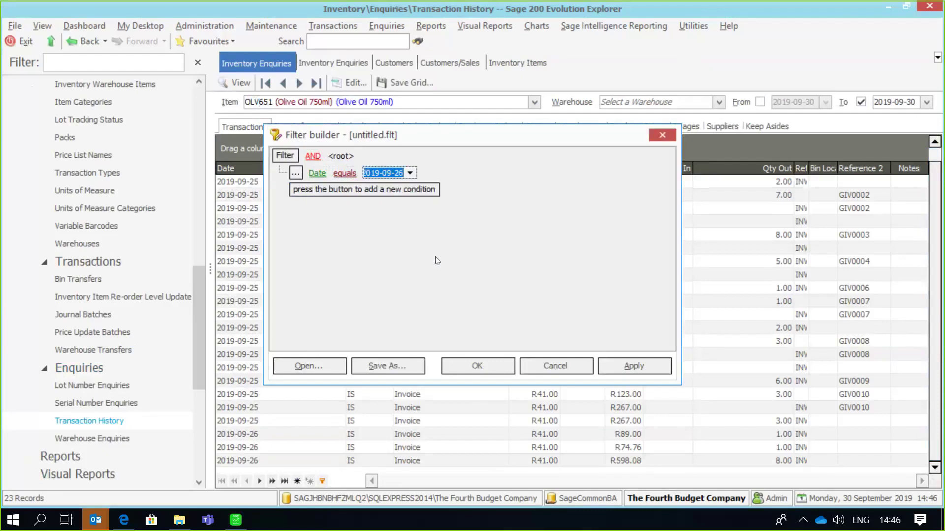
click(639, 365)
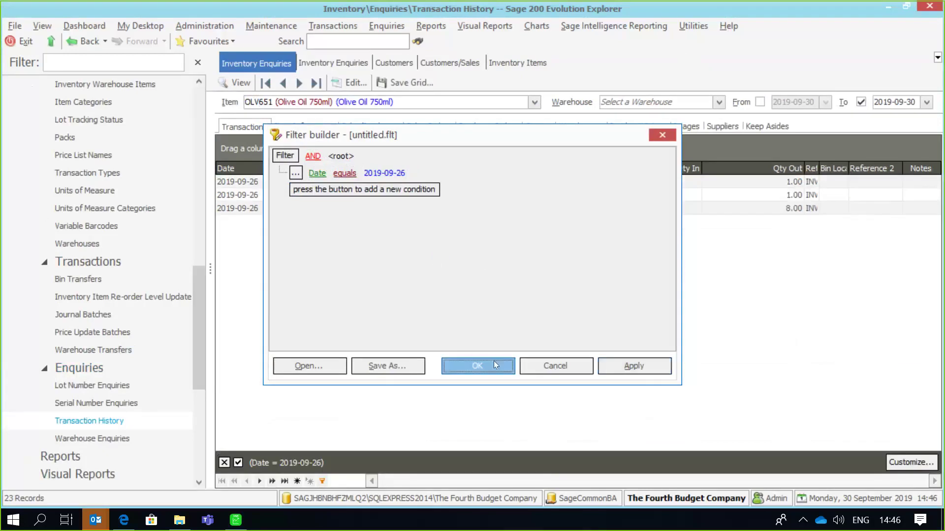
Confirm the date filter and start a new inventory invoice for the customer Burton Welding Suppliers
click(494, 365)
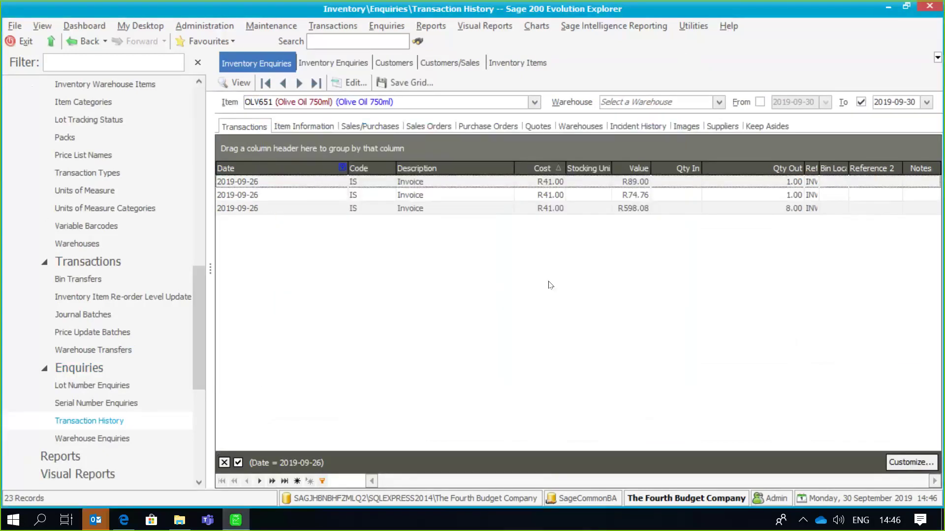
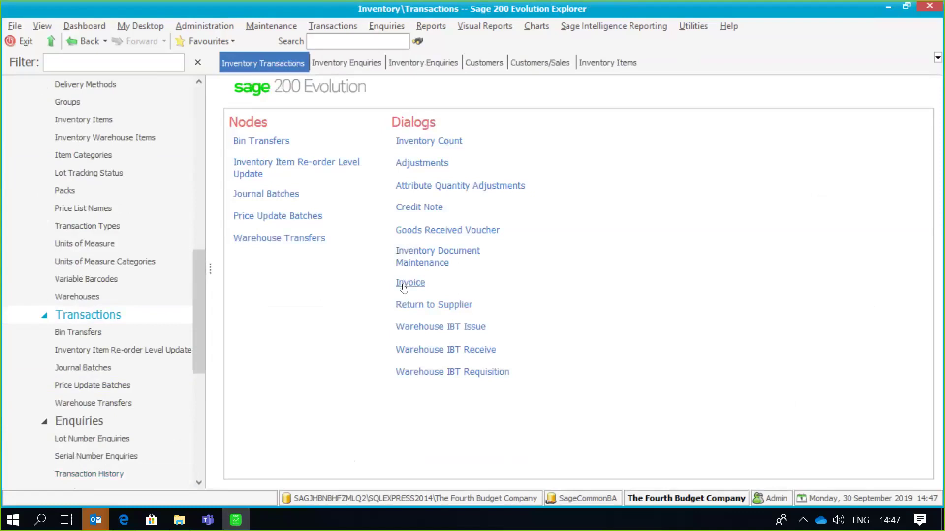
click(404, 284)
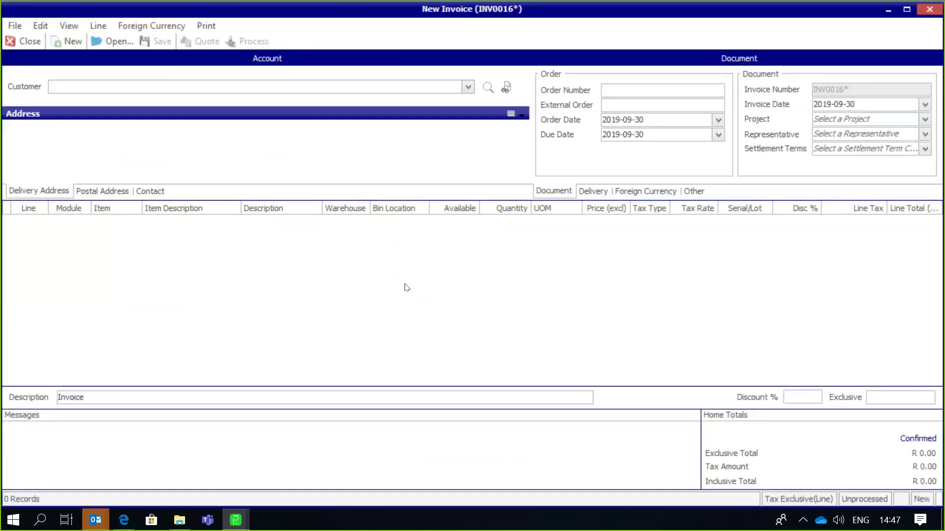
click(470, 90)
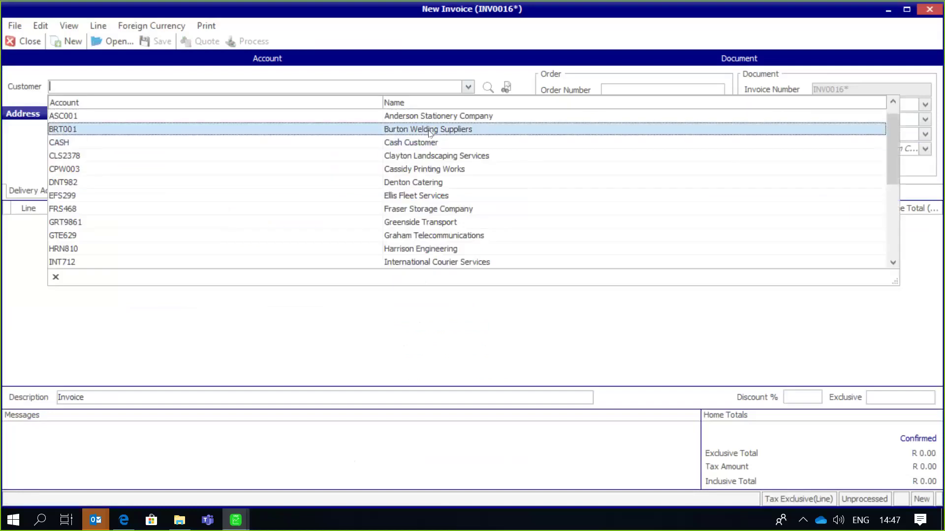
click(429, 131)
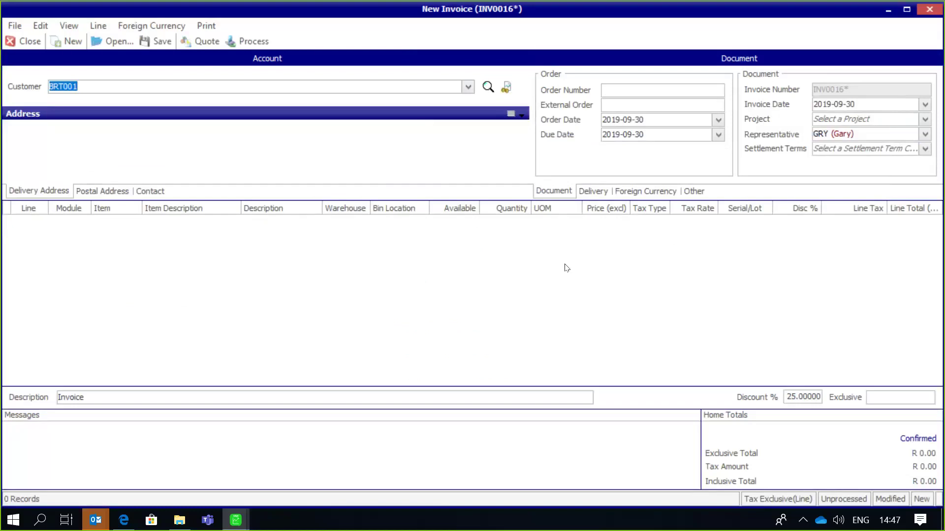
Start the first stock line on the invoice and browse the item codes in its item lookup
click(103, 239)
click(109, 221)
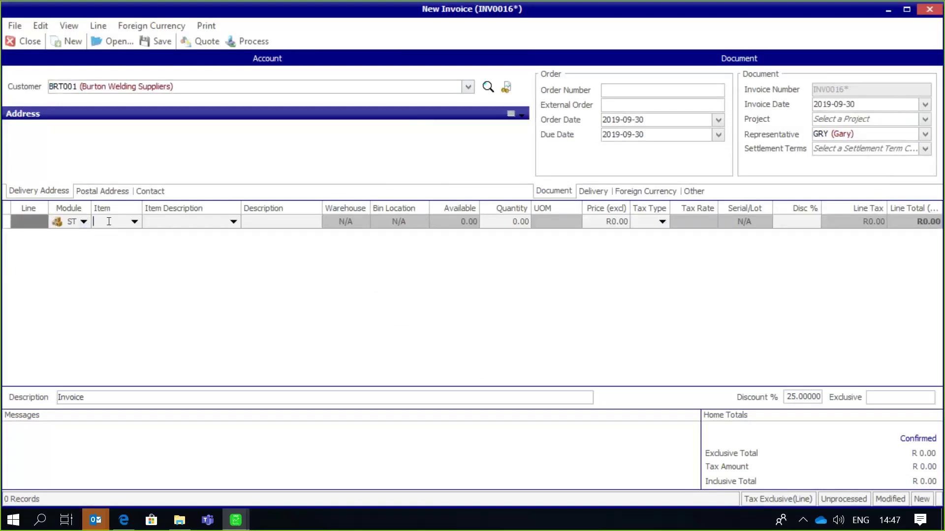
click(135, 222)
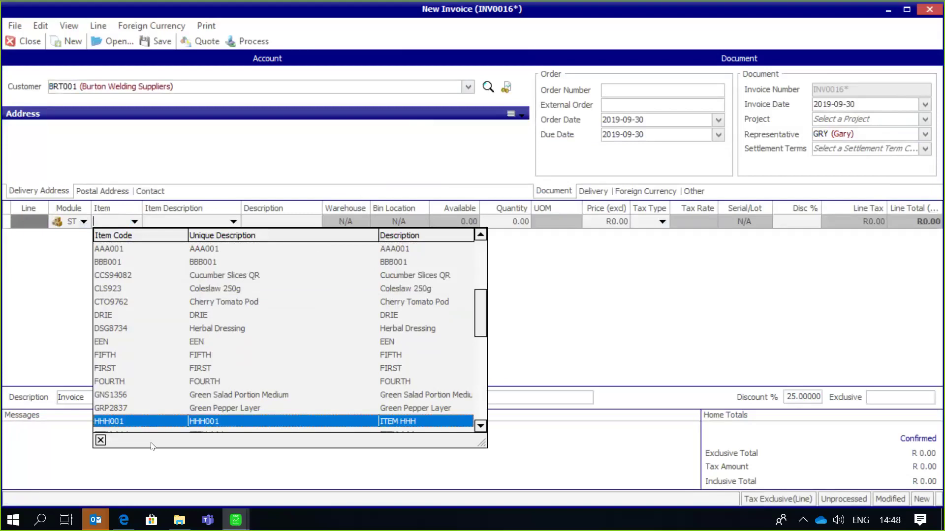
click(537, 291)
click(103, 221)
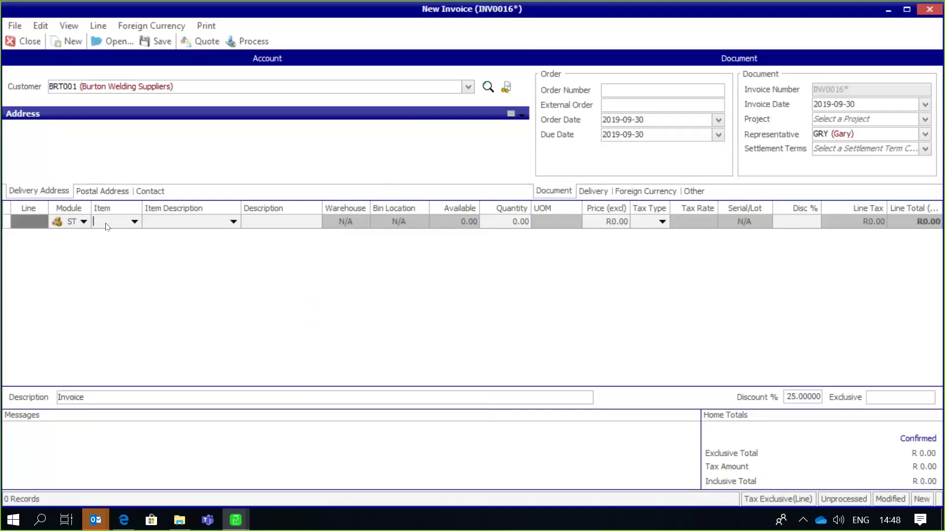
Open the customisation of the invoice line's item lookup and turn off Paint Field for the Code column
right_click(105, 222)
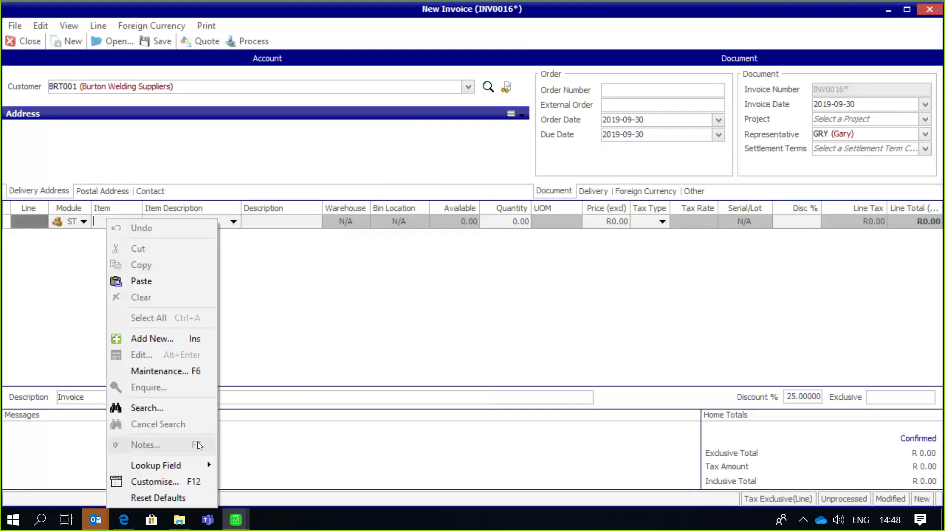
click(174, 480)
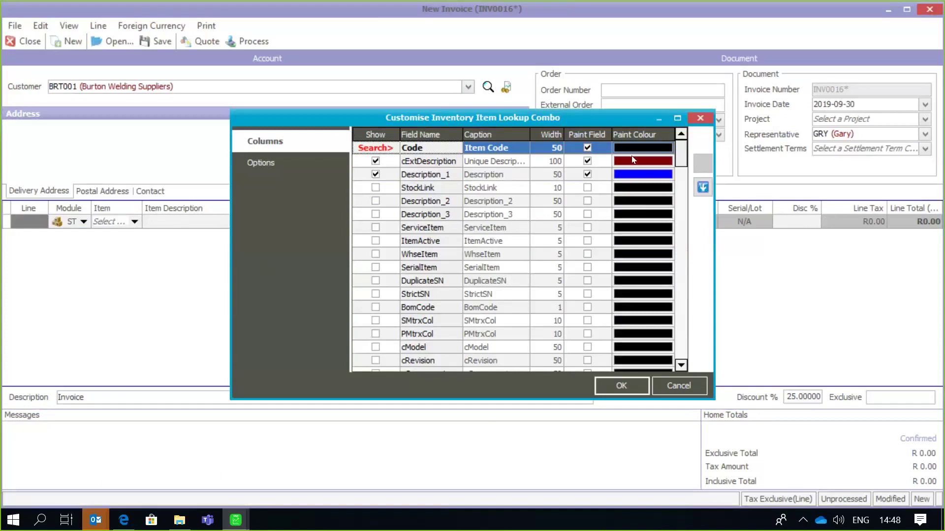
click(588, 148)
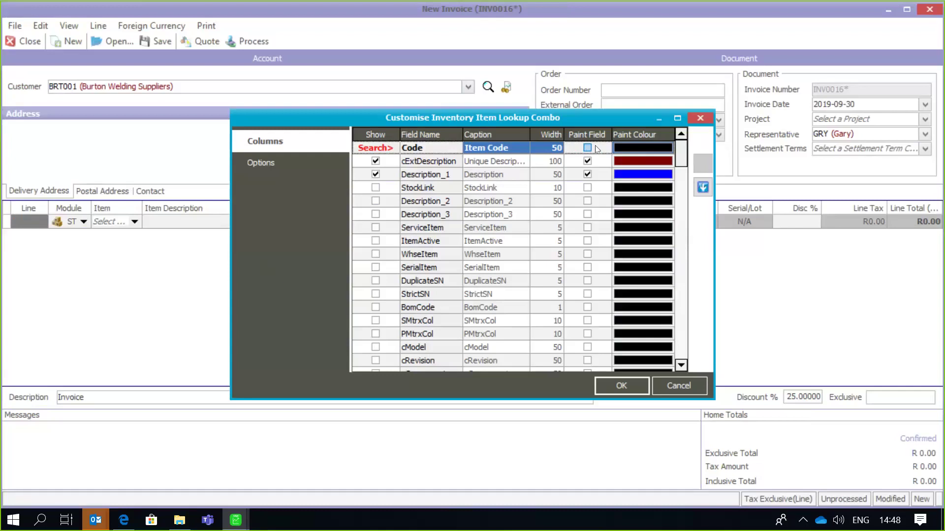
Set the QtyAvailable and QtyReserved fields to show in the inventory item lookup
scroll(682, 172, down, 2)
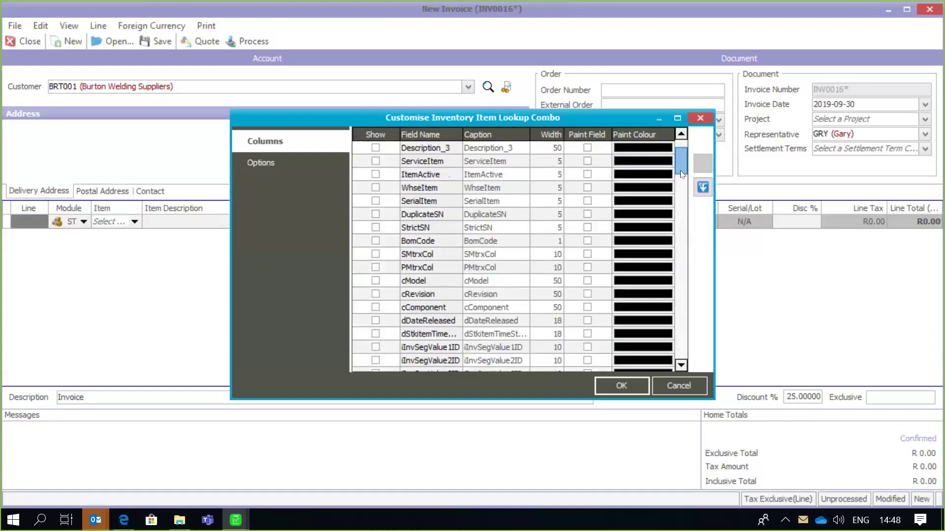
scroll(681, 177, down, 2)
scroll(680, 182, down, 3)
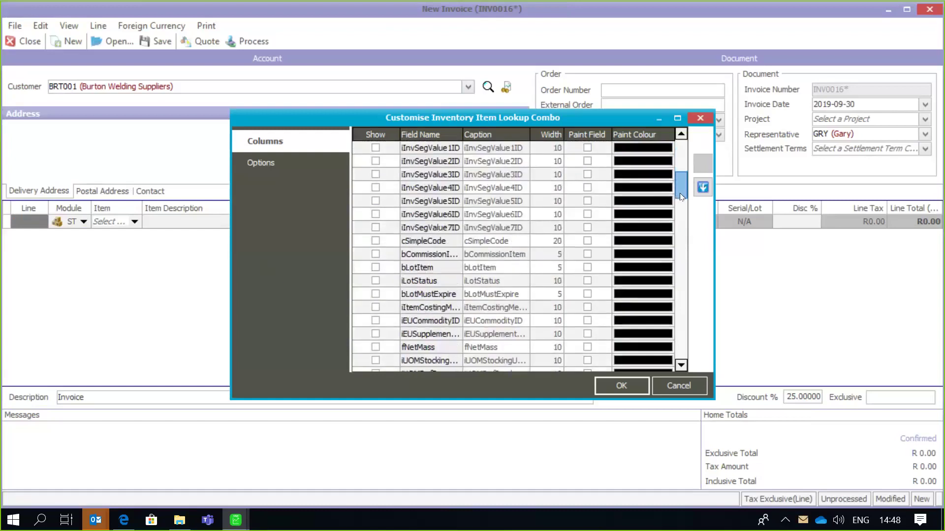
drag(680, 193, 673, 325)
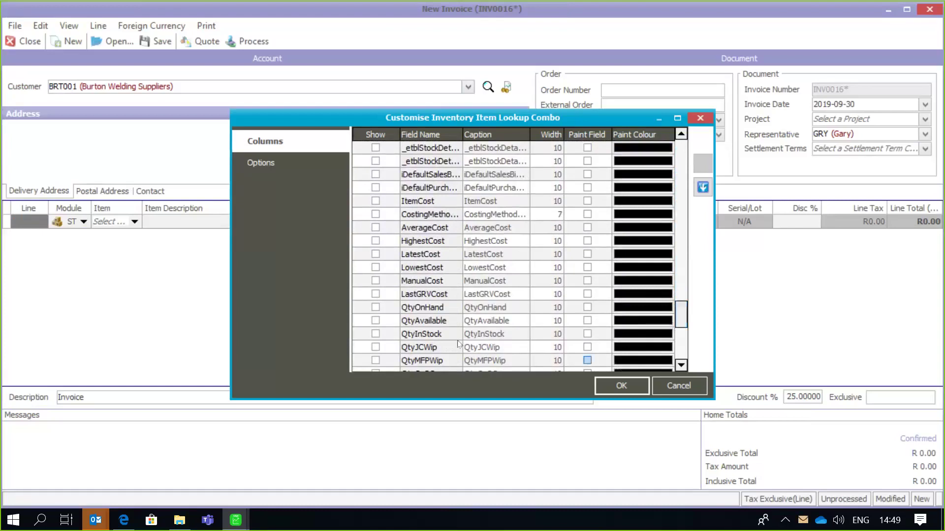
click(376, 324)
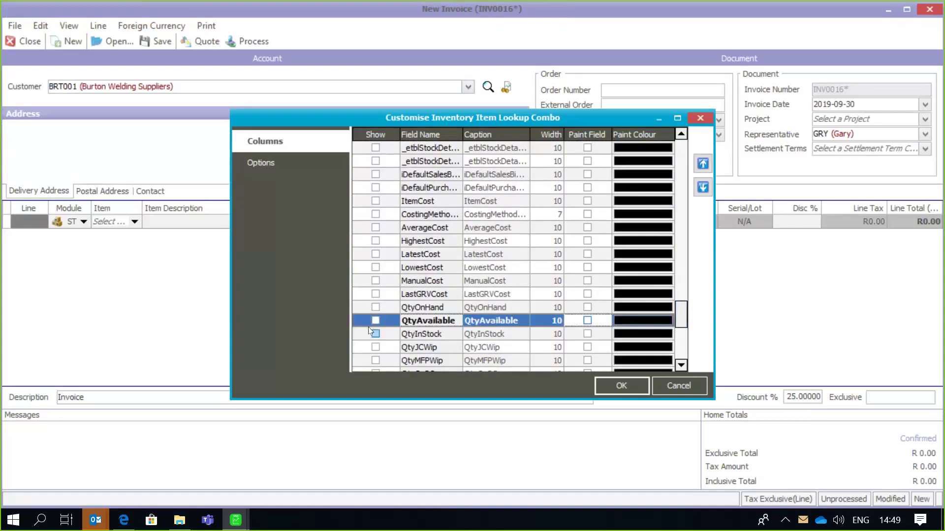
click(375, 324)
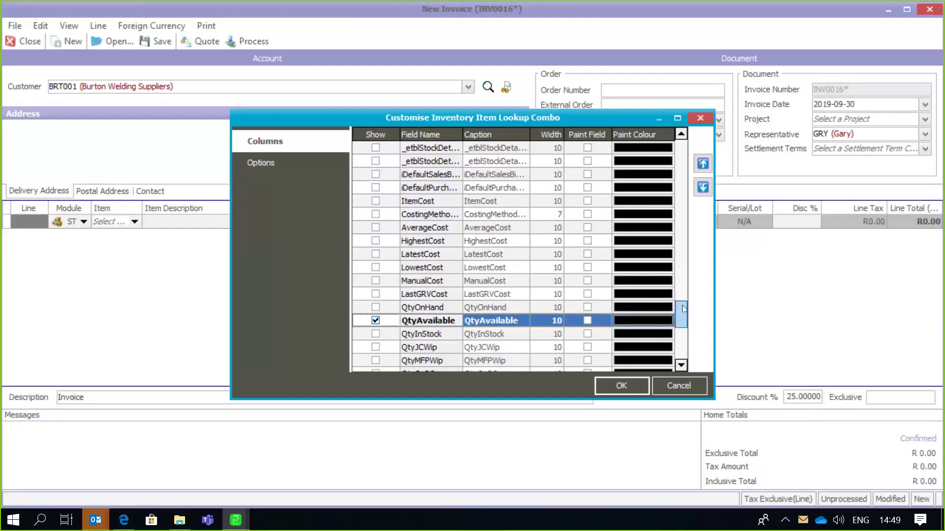
drag(682, 308, 684, 321)
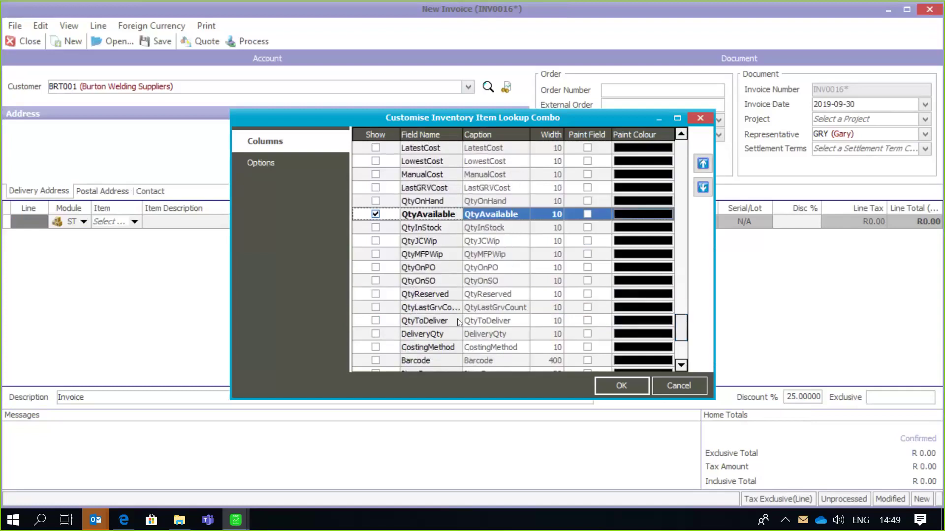
click(375, 294)
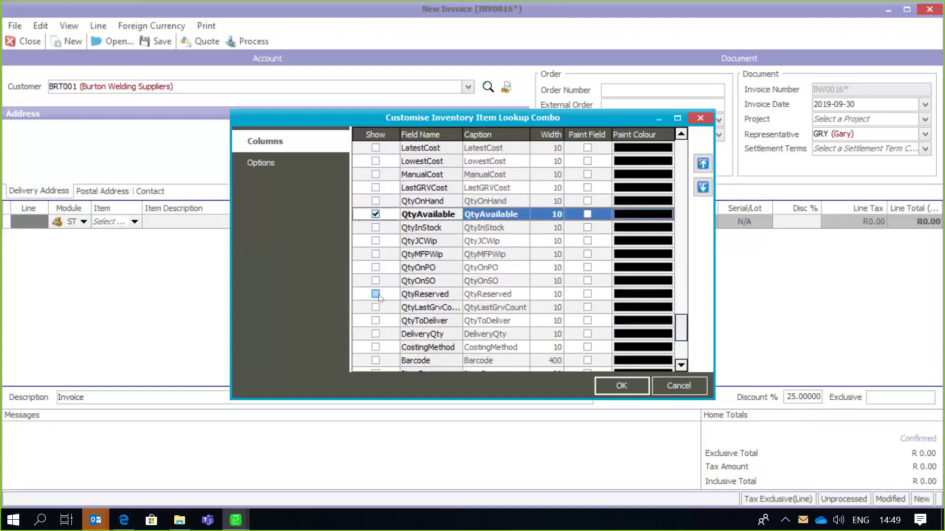
click(609, 299)
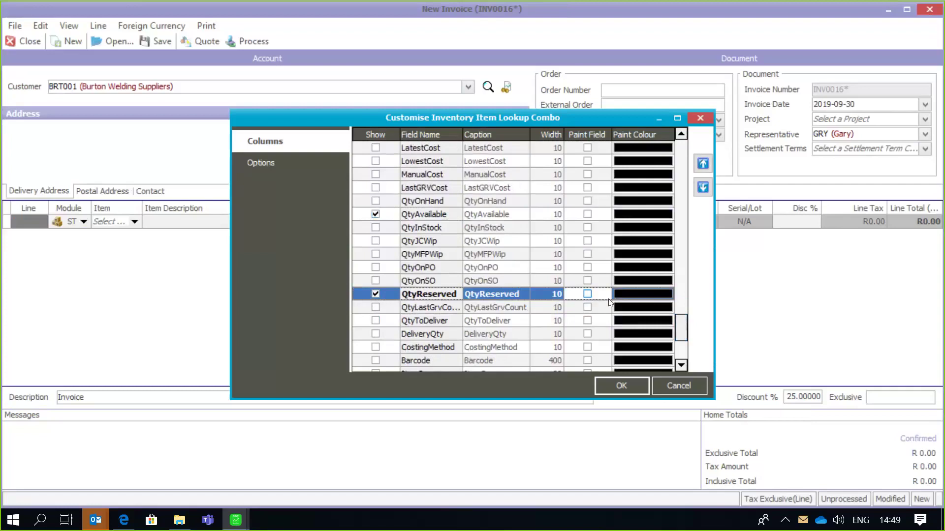
Move the QtyReserved field up the lookup's column order to directly below Description_1
click(703, 163)
click(703, 163)
click(703, 163)
click(703, 164)
click(703, 163)
click(704, 164)
click(702, 163)
click(703, 164)
click(703, 163)
click(702, 163)
click(703, 163)
click(703, 164)
click(703, 164)
click(704, 163)
click(703, 163)
click(703, 163)
click(703, 163)
click(703, 163)
click(703, 163)
click(703, 163)
click(703, 163)
click(702, 163)
click(702, 164)
click(703, 163)
click(702, 163)
click(703, 163)
click(702, 163)
click(703, 163)
click(702, 164)
click(703, 163)
click(703, 163)
click(702, 163)
click(703, 163)
click(703, 163)
click(703, 164)
click(703, 163)
click(703, 163)
click(703, 163)
click(703, 164)
click(703, 163)
click(703, 162)
click(704, 163)
click(703, 163)
click(702, 163)
click(703, 163)
click(703, 163)
click(704, 163)
click(702, 163)
click(702, 163)
click(702, 164)
click(703, 163)
click(703, 163)
click(702, 163)
click(704, 163)
click(703, 162)
click(703, 163)
click(703, 164)
click(703, 164)
click(703, 163)
click(703, 163)
click(703, 163)
click(703, 164)
click(702, 163)
click(704, 164)
click(703, 163)
click(702, 164)
click(703, 163)
click(703, 163)
click(703, 164)
click(703, 164)
click(703, 164)
click(703, 164)
click(703, 163)
click(703, 164)
click(703, 163)
click(703, 164)
click(703, 163)
click(703, 164)
click(703, 163)
click(703, 164)
click(703, 163)
click(703, 163)
click(703, 163)
click(704, 163)
click(703, 164)
click(703, 163)
click(703, 163)
click(704, 163)
click(703, 164)
click(703, 163)
click(703, 163)
click(703, 163)
click(703, 163)
click(703, 163)
click(703, 163)
click(702, 164)
click(704, 163)
click(703, 163)
click(702, 163)
click(703, 163)
click(703, 163)
click(703, 163)
click(704, 163)
click(704, 162)
click(703, 162)
click(703, 162)
click(703, 163)
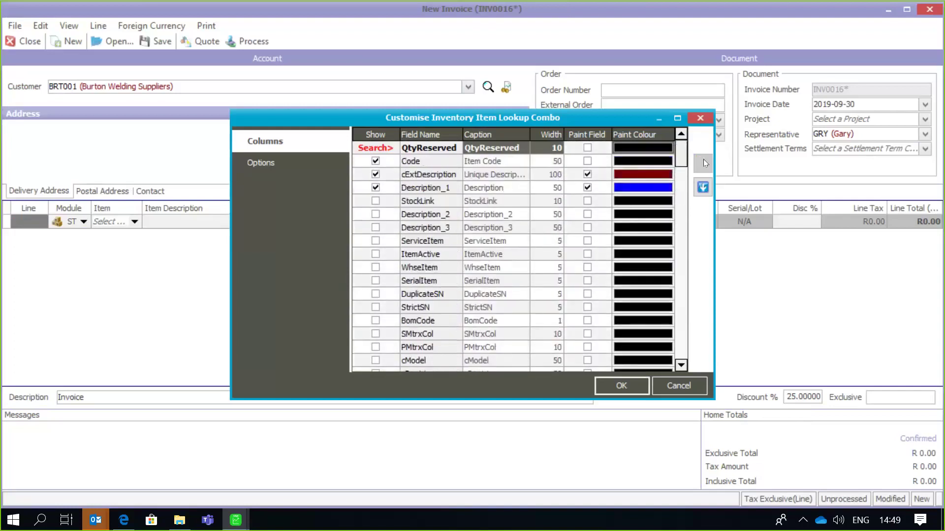
click(702, 187)
click(703, 187)
click(702, 187)
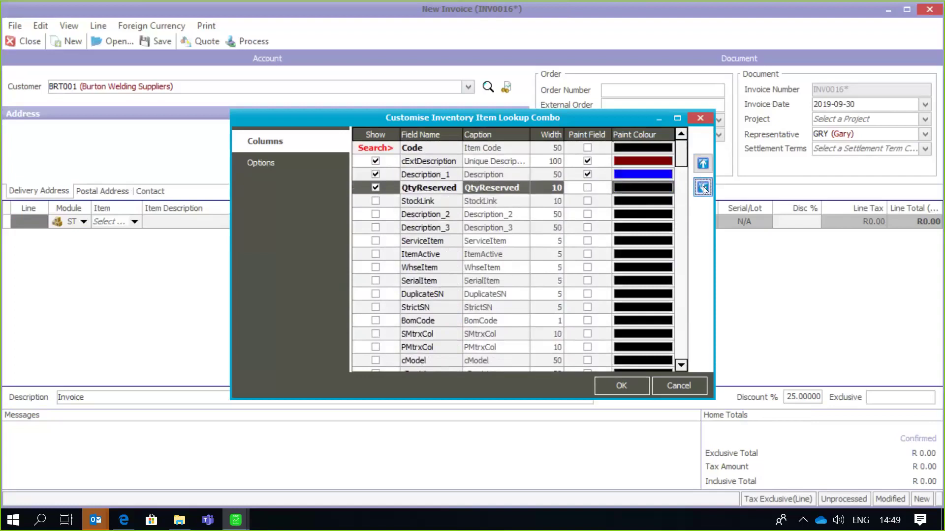
Move the QtyAvailable field directly below Description_1 in the lookup's column order, apply the customisation and check the item lookup
drag(680, 148, 674, 322)
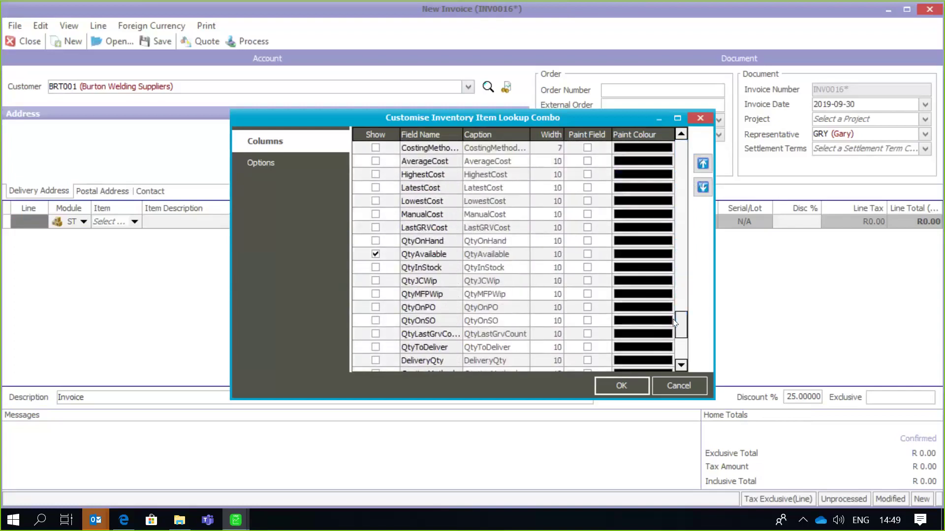
click(469, 257)
click(704, 165)
click(703, 168)
click(704, 169)
click(704, 169)
double_click(704, 170)
double_click(704, 168)
click(705, 169)
double_click(704, 170)
click(704, 169)
click(705, 169)
double_click(704, 168)
double_click(705, 169)
double_click(704, 169)
click(704, 169)
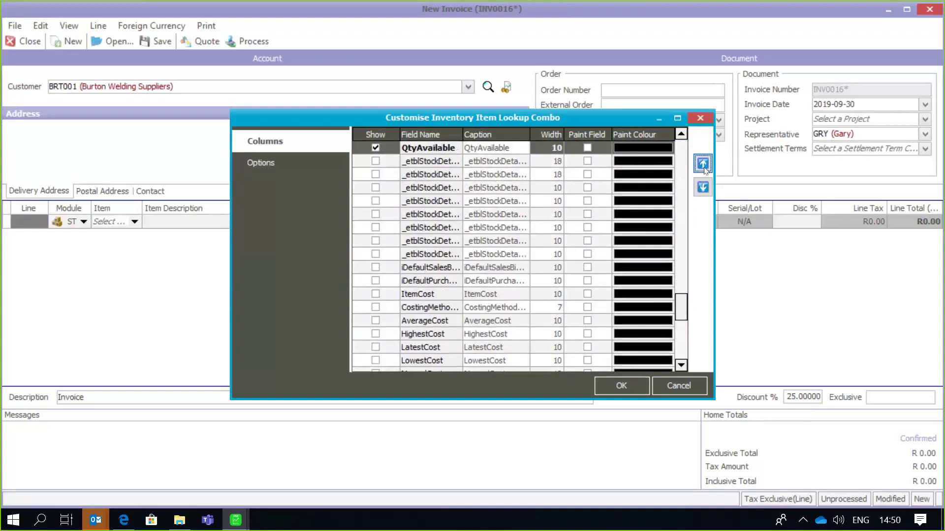
double_click(705, 169)
double_click(704, 169)
double_click(704, 169)
double_click(704, 169)
click(704, 169)
double_click(704, 169)
click(704, 169)
double_click(704, 169)
click(705, 168)
double_click(704, 169)
click(704, 169)
click(704, 169)
double_click(704, 170)
double_click(704, 169)
click(704, 169)
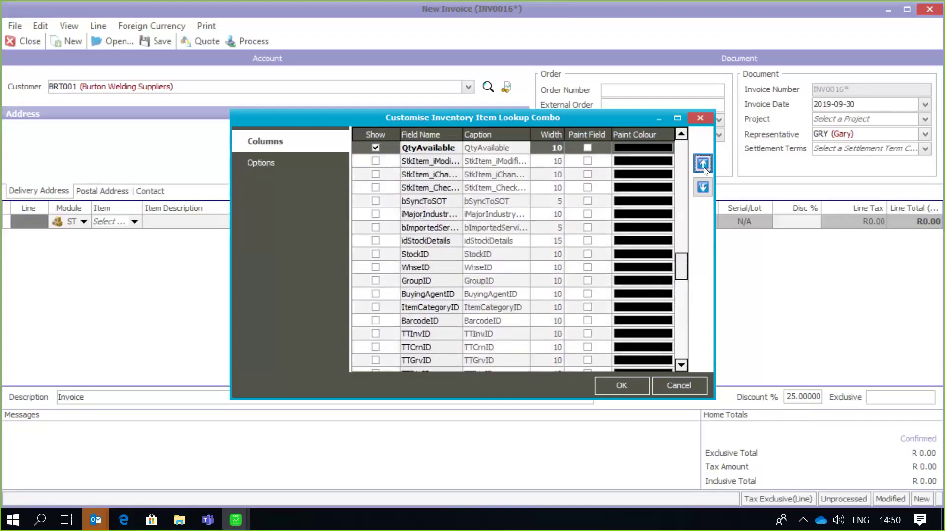
double_click(704, 169)
double_click(705, 170)
double_click(704, 168)
double_click(705, 168)
double_click(705, 169)
double_click(705, 169)
double_click(704, 170)
double_click(704, 169)
double_click(704, 169)
click(704, 169)
double_click(704, 169)
double_click(704, 169)
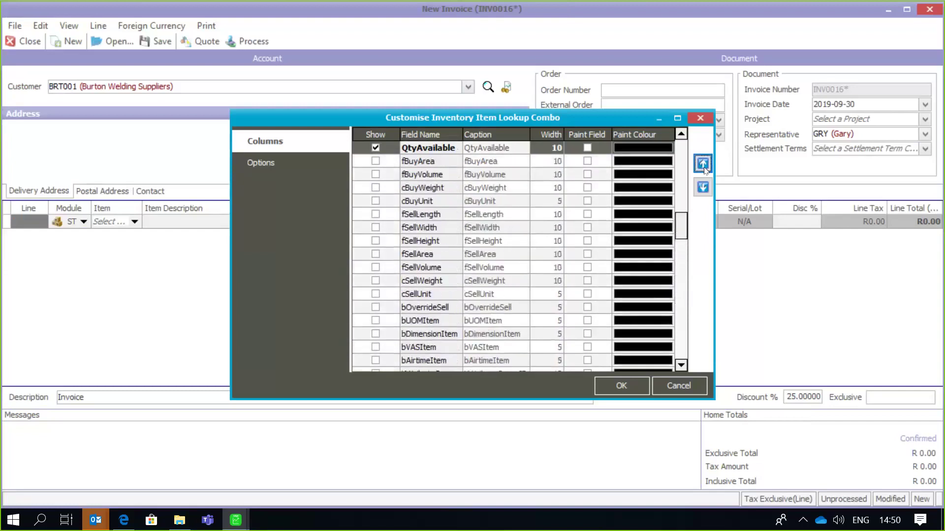
double_click(704, 169)
double_click(704, 169)
double_click(704, 169)
double_click(704, 169)
double_click(704, 169)
double_click(705, 168)
double_click(705, 169)
double_click(704, 168)
double_click(704, 169)
double_click(704, 169)
double_click(704, 170)
double_click(704, 170)
double_click(704, 169)
double_click(704, 170)
double_click(704, 169)
double_click(704, 169)
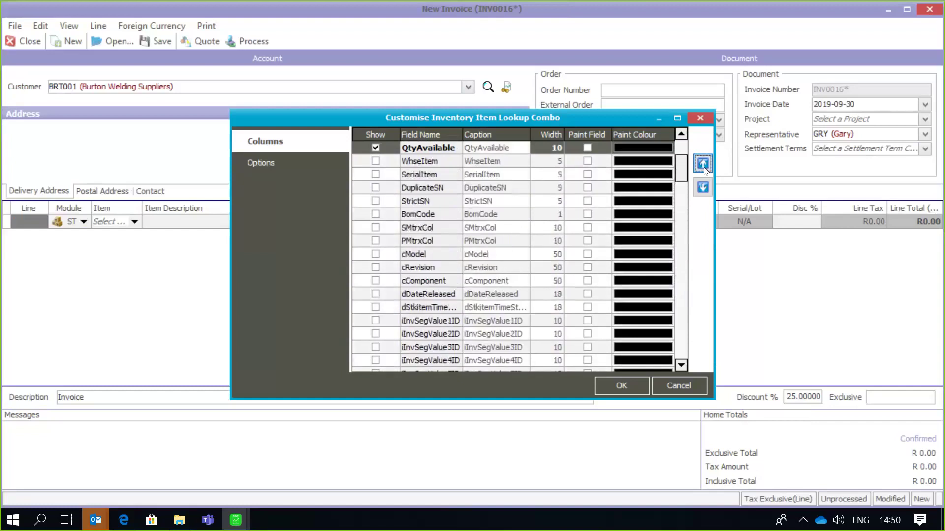
double_click(705, 169)
double_click(704, 169)
double_click(704, 169)
double_click(705, 169)
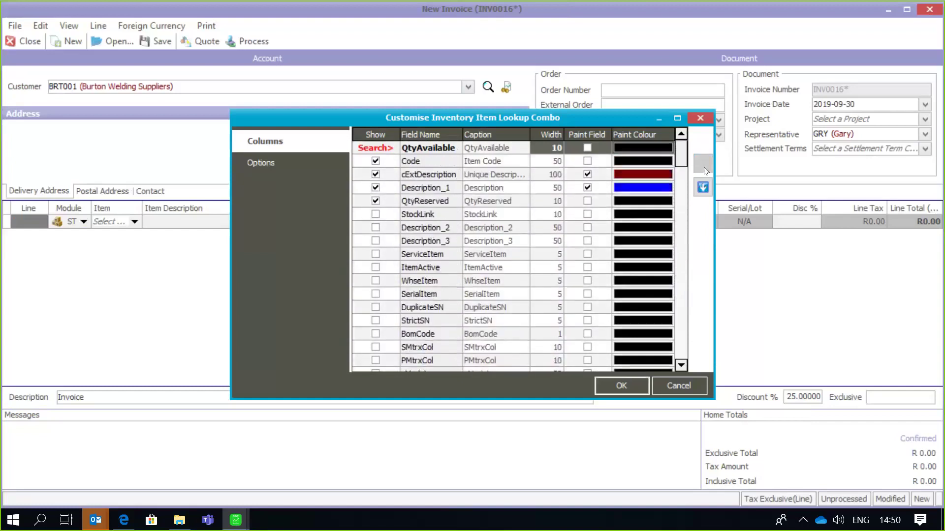
click(703, 188)
click(702, 187)
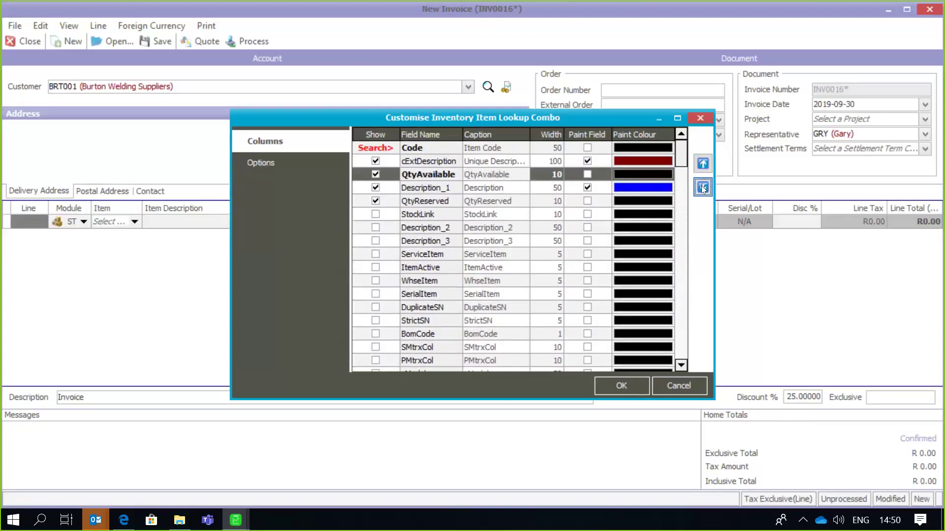
click(703, 188)
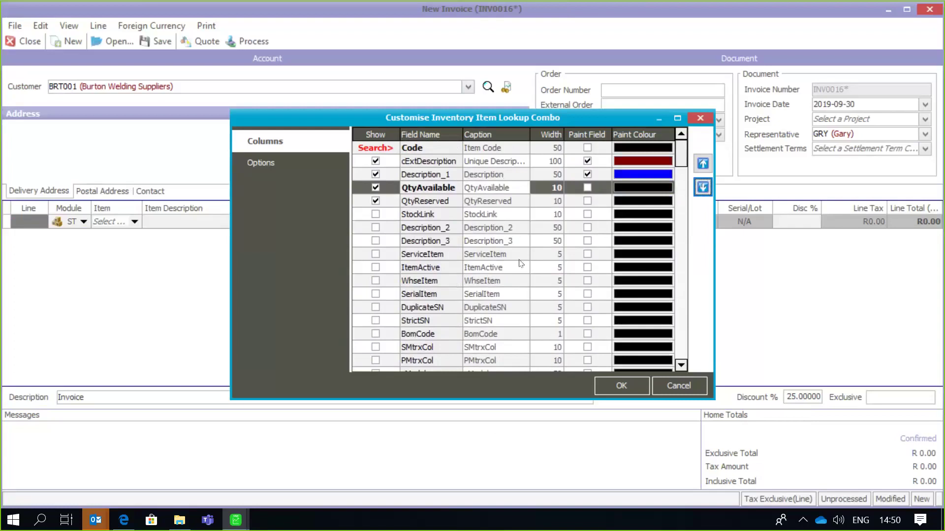
click(619, 386)
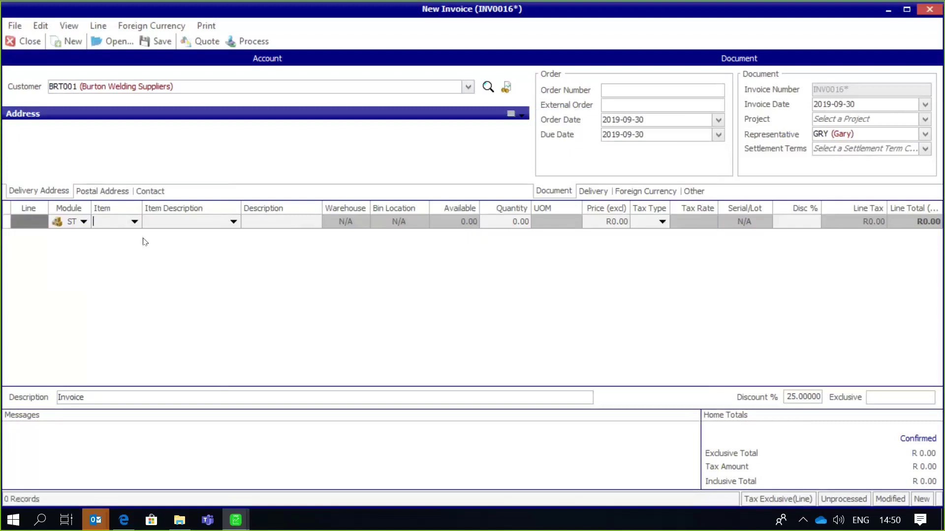
click(134, 222)
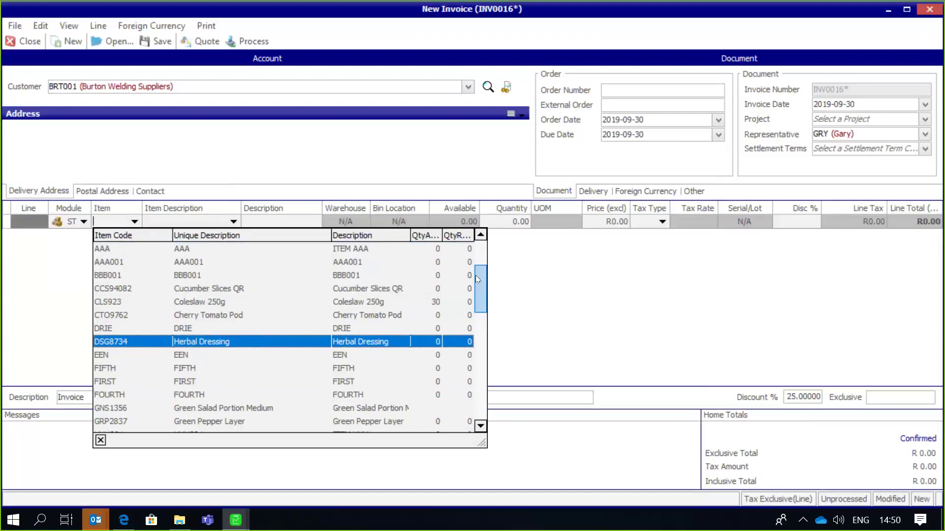
click(538, 293)
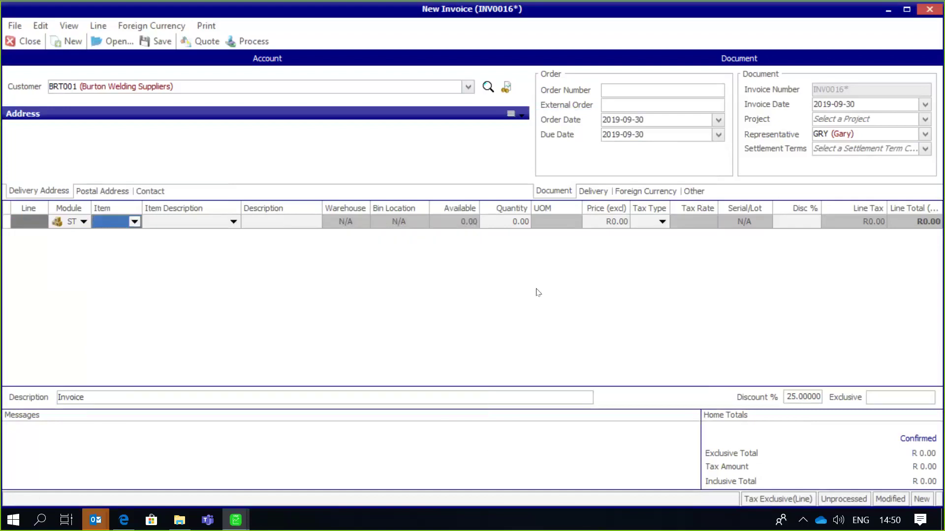
Set the invoice line's item lookup field to QtyAvailable and view the resulting item list
click(105, 222)
right_click(105, 221)
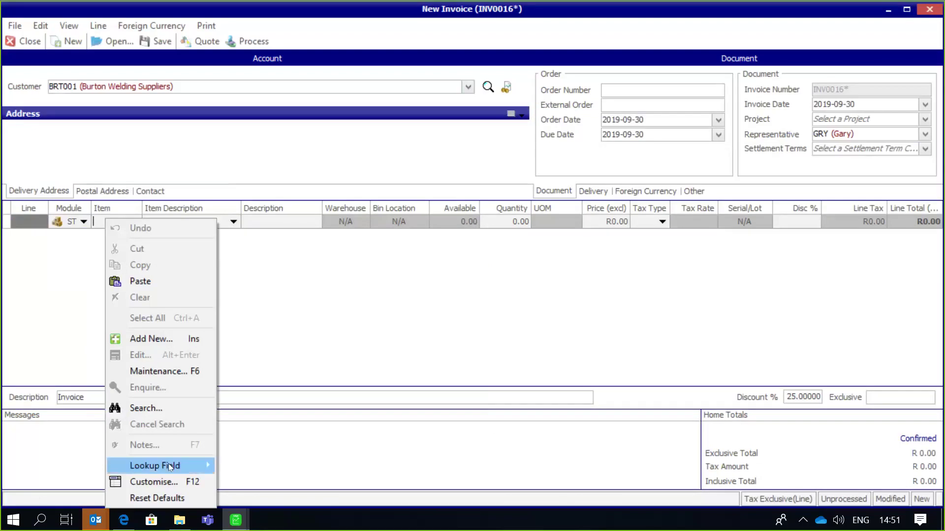
mouse_move(169, 463)
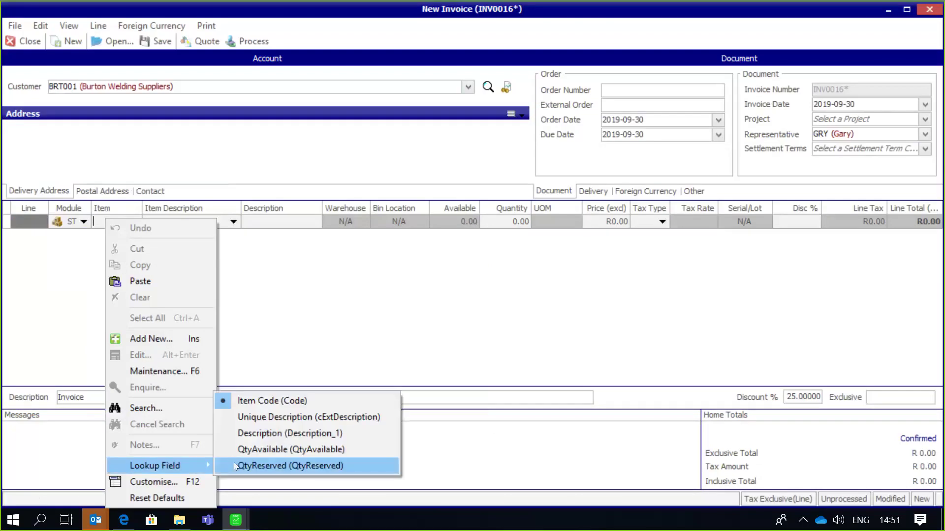
click(264, 449)
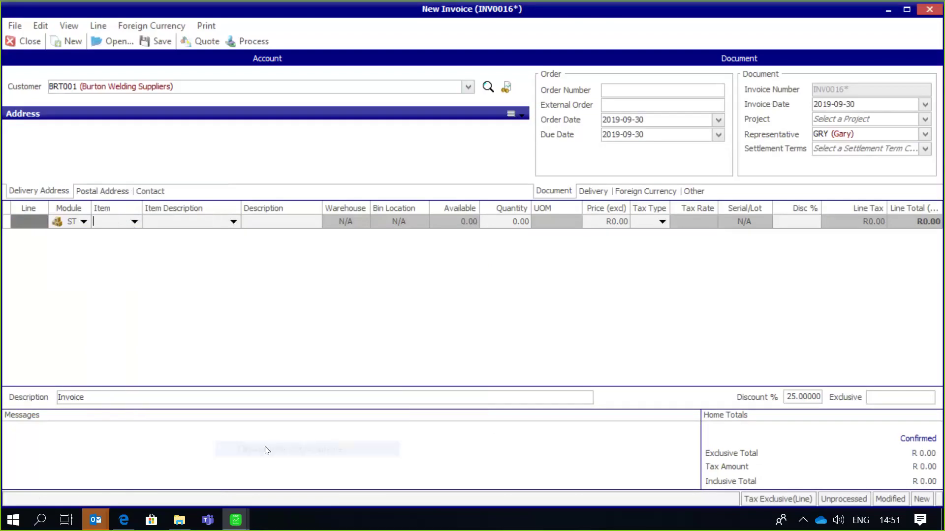
click(135, 218)
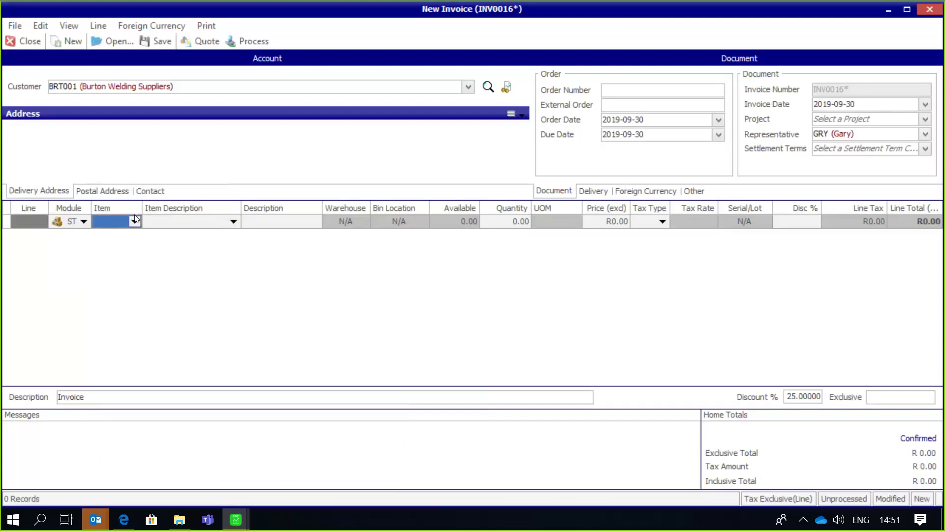
click(134, 222)
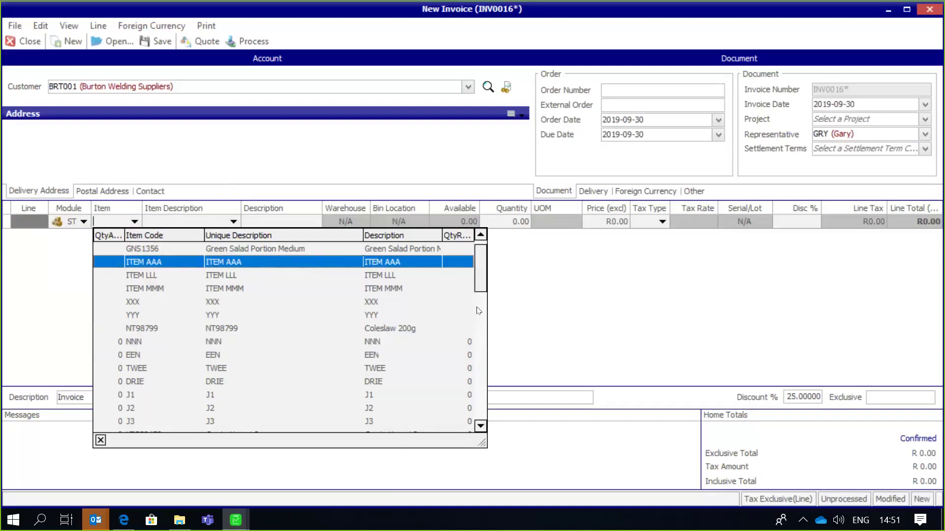
click(593, 295)
Set the invoice line's item lookup field to Unique Description (cExtDescription)
click(107, 219)
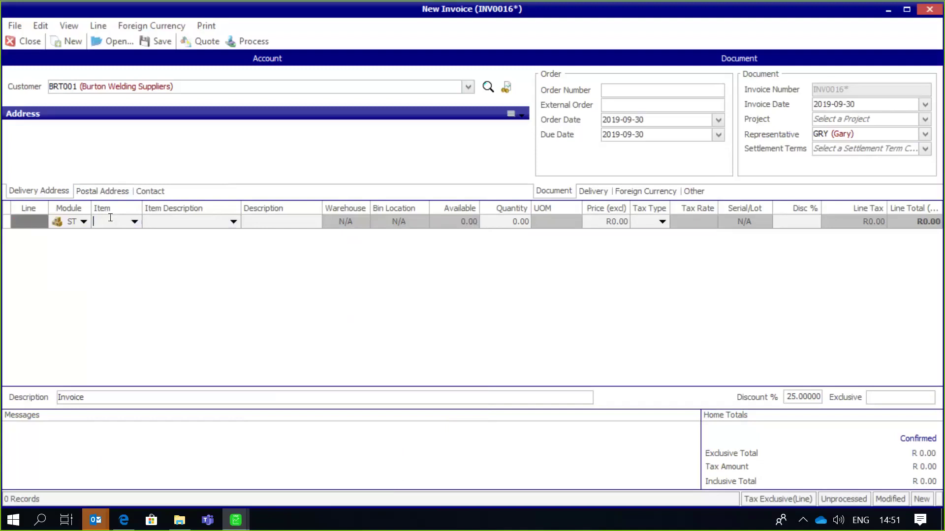
right_click(114, 223)
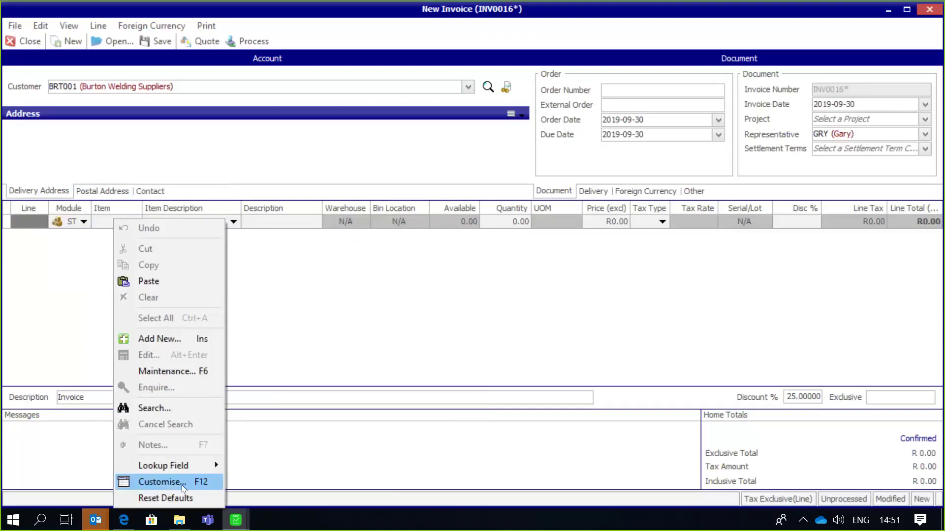
mouse_move(204, 466)
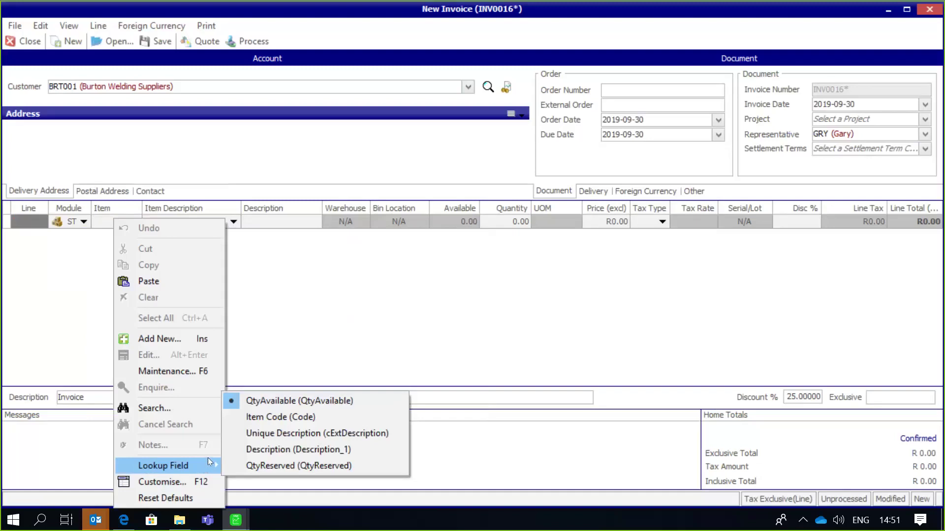
click(278, 435)
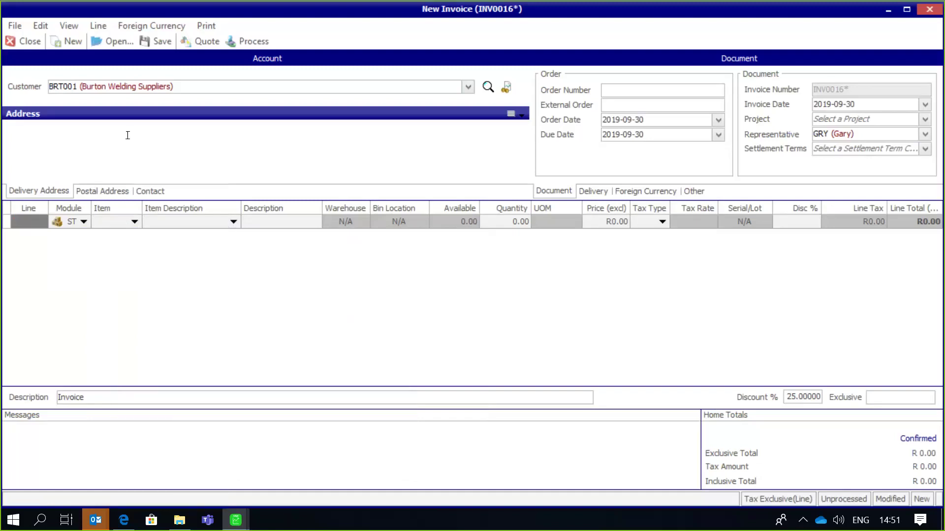
Select Olive Oil 750ml from the item lookup as the first invoice line's item
click(135, 222)
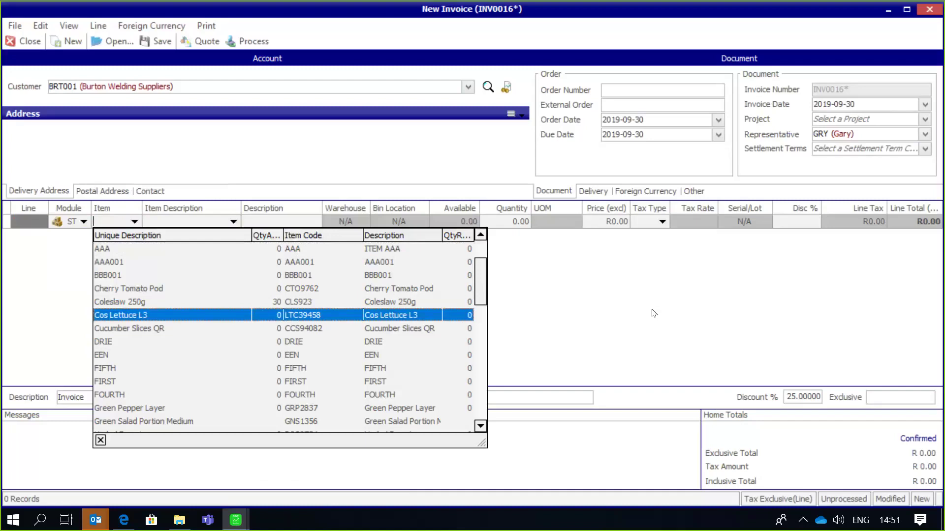
drag(480, 303, 480, 400)
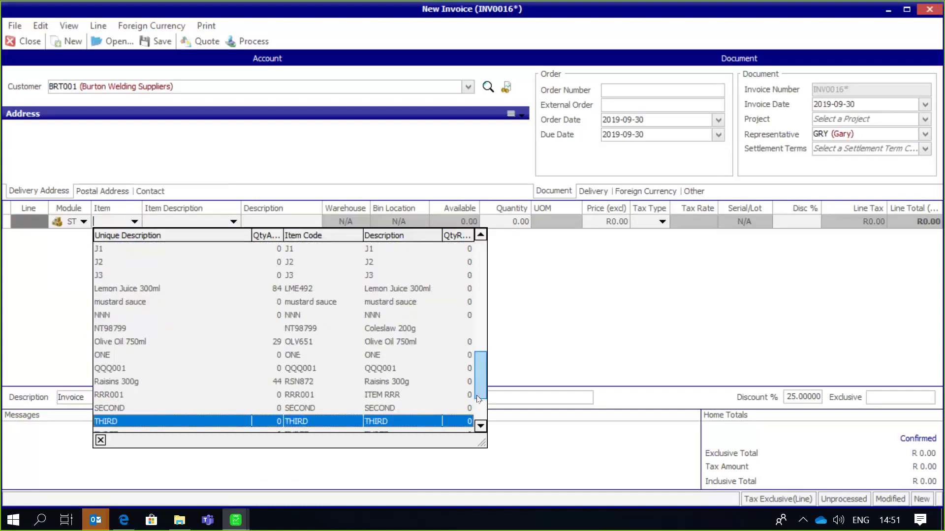
click(209, 349)
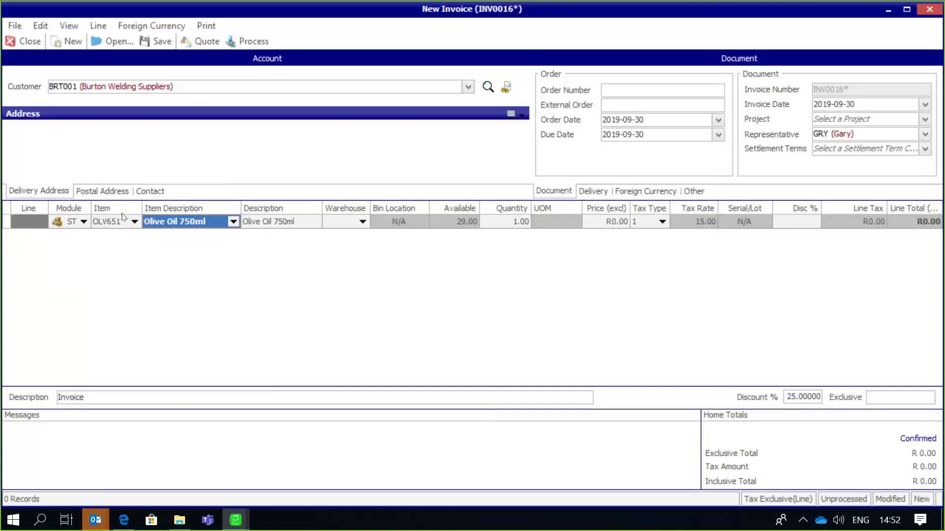
key(Tab)
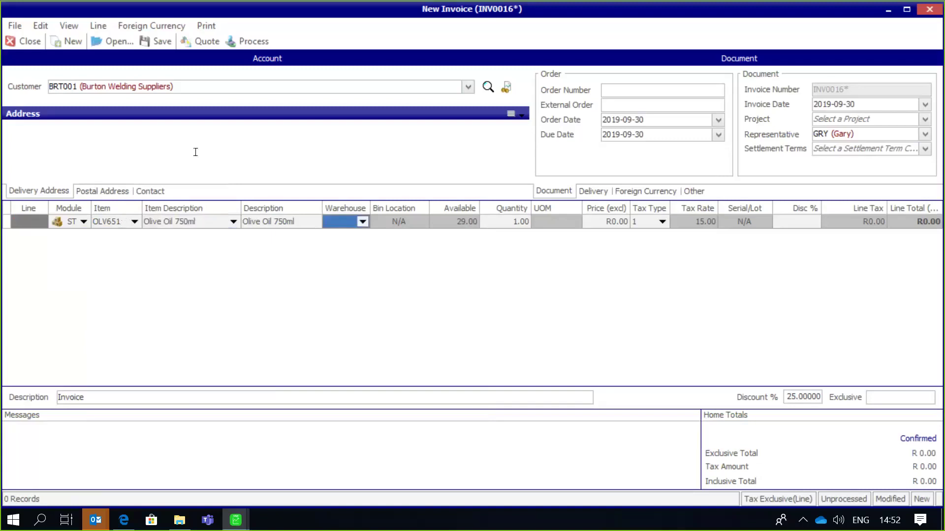
Set the Olive Oil line's warehouse to Mstr and complete the invoice line
click(366, 225)
click(362, 223)
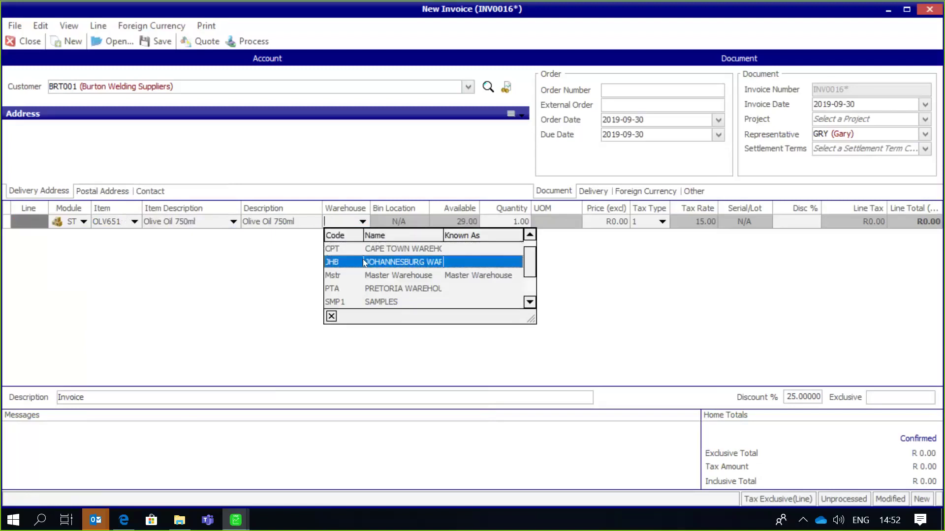
click(363, 276)
key(Tab)
key(Tab)
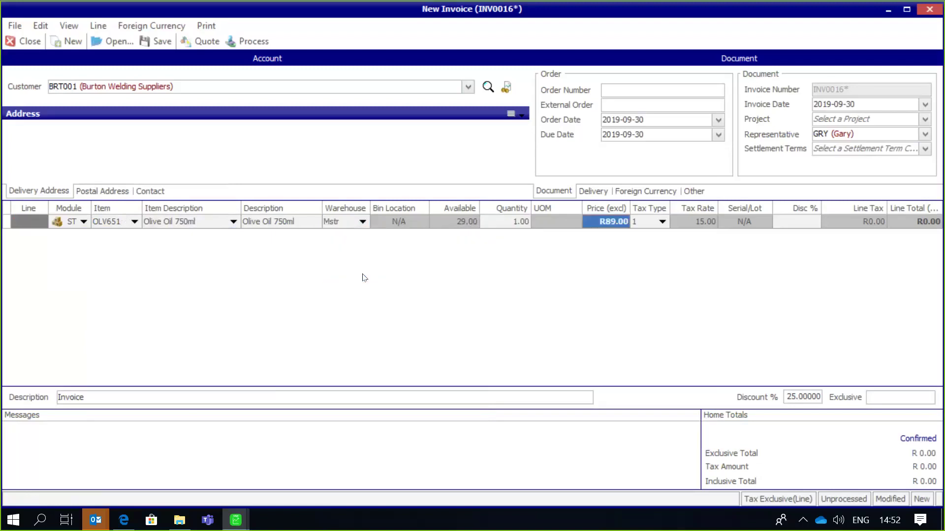
key(Return)
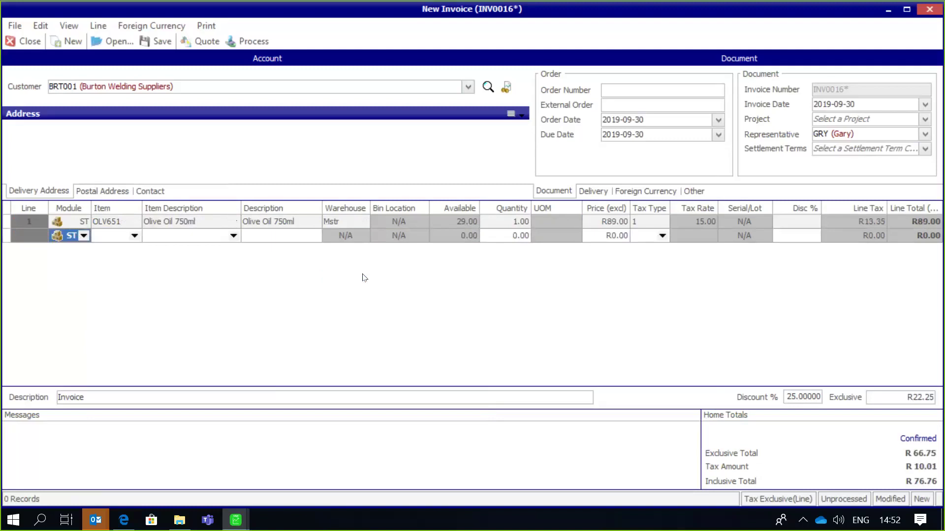
Process the invoice without printing it and close the new blank invoice
click(257, 42)
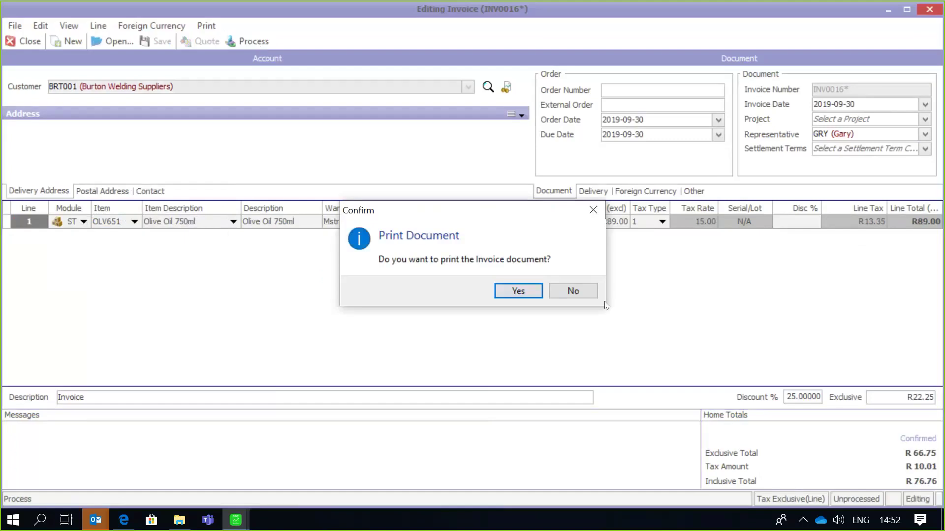
click(573, 292)
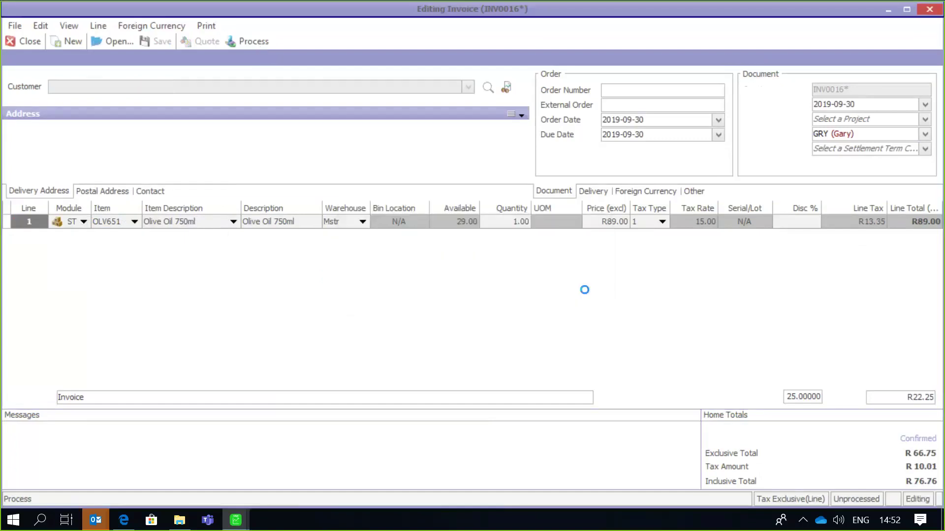
click(37, 42)
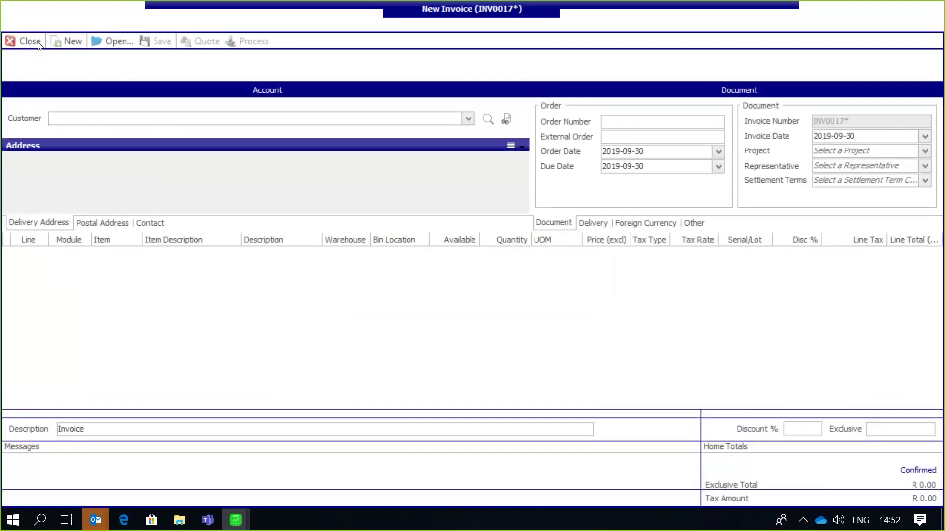
Open the Inventory Items maintenance list and review the context options for item AAA
drag(199, 256, 198, 228)
click(98, 289)
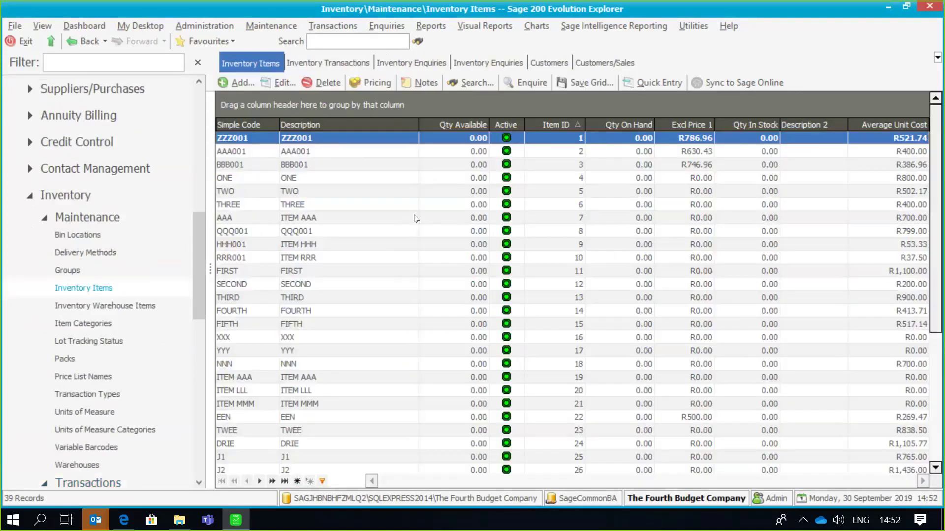
right_click(416, 218)
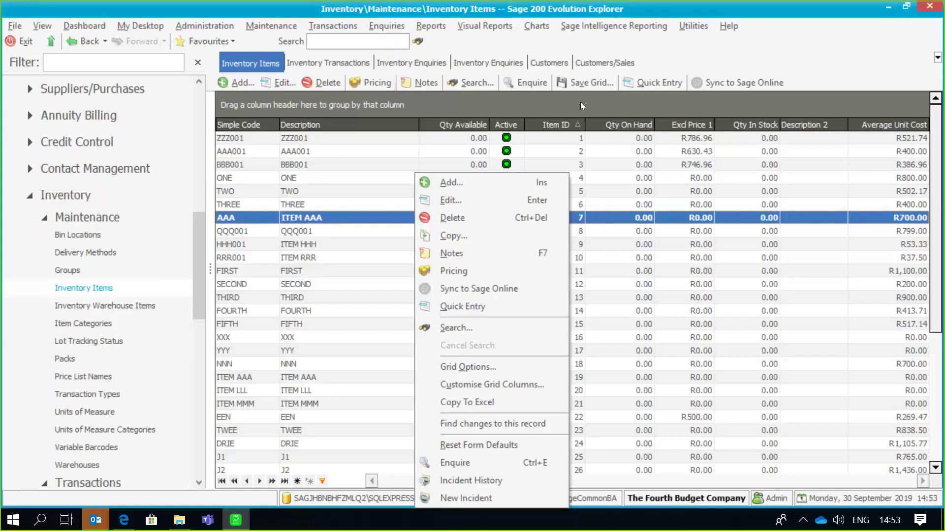
click(200, 240)
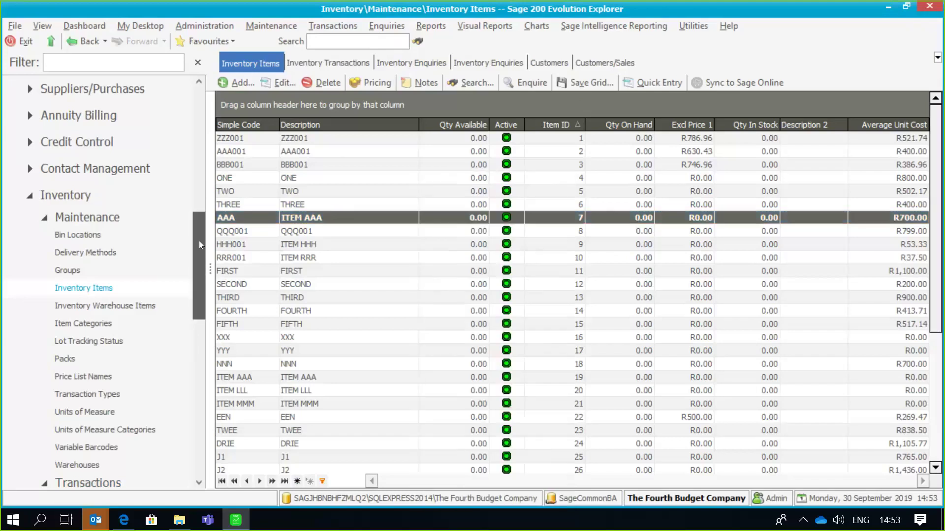
Filter the navigation tree for "fixed"
click(64, 63)
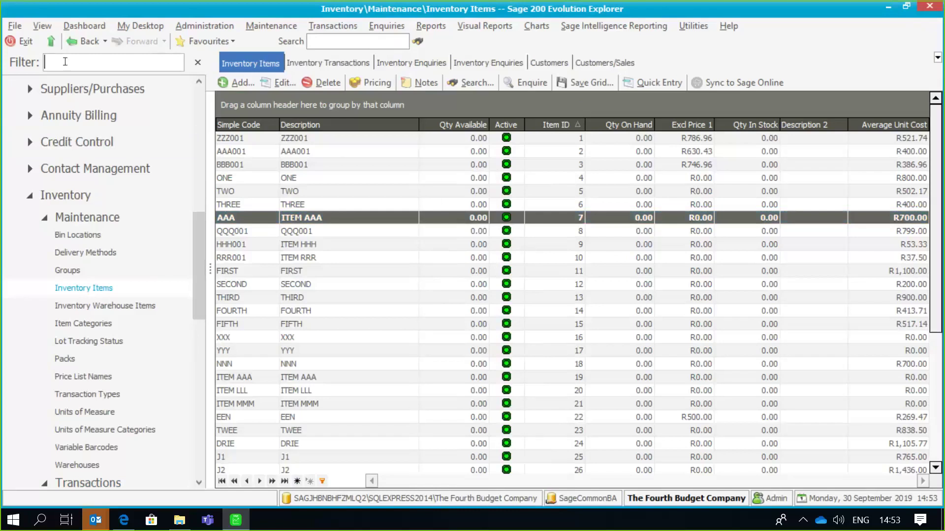
text(fixed)
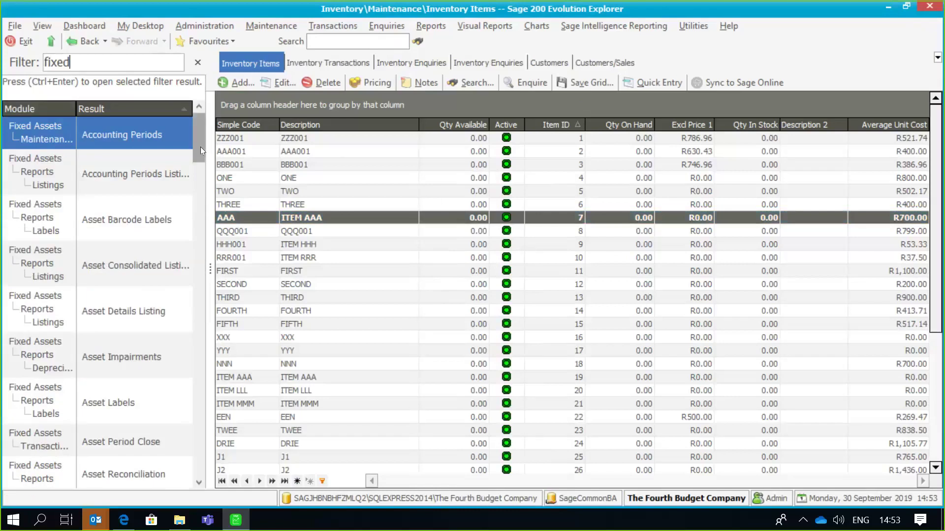
Clear the navigation tree filter and open a new invoice from the Inventory transactions
mouse_move(200, 147)
mouse_down()
mouse_move(199, 221)
mouse_move(192, 141)
mouse_up()
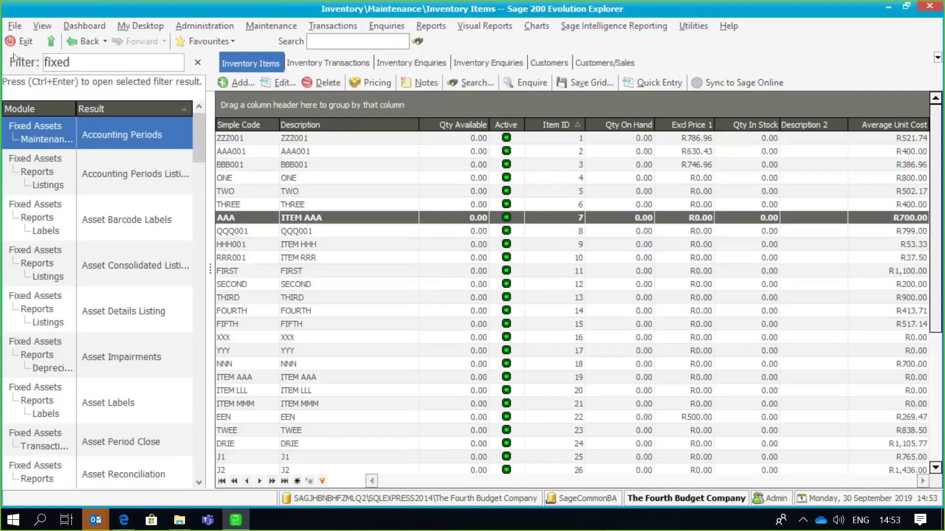
click(197, 63)
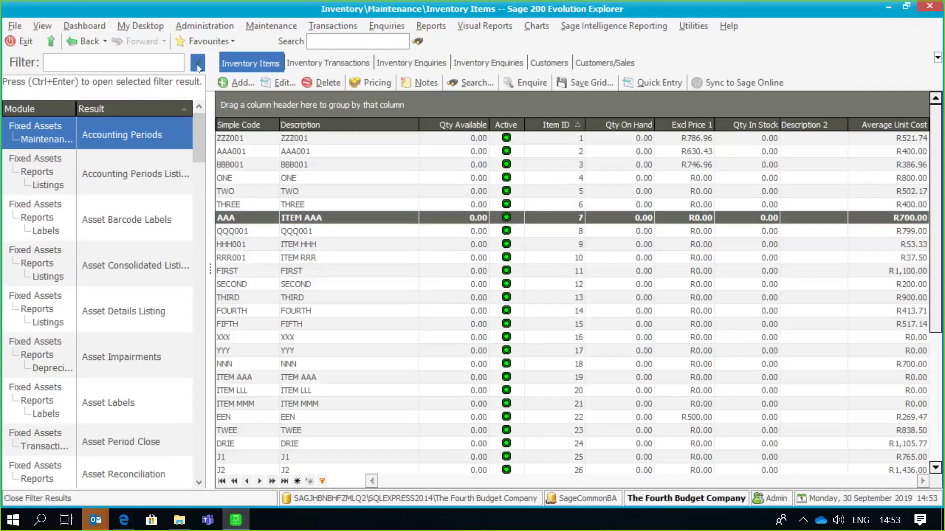
drag(201, 239, 203, 269)
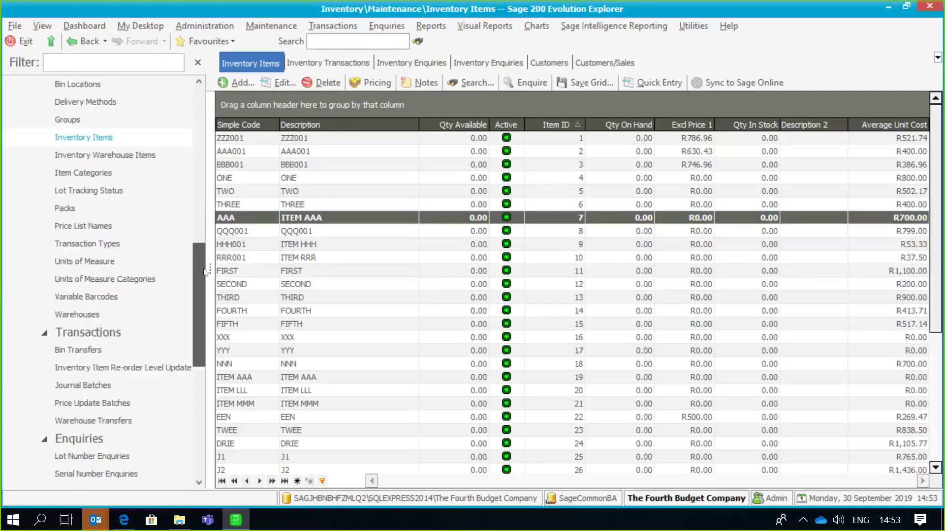
click(116, 333)
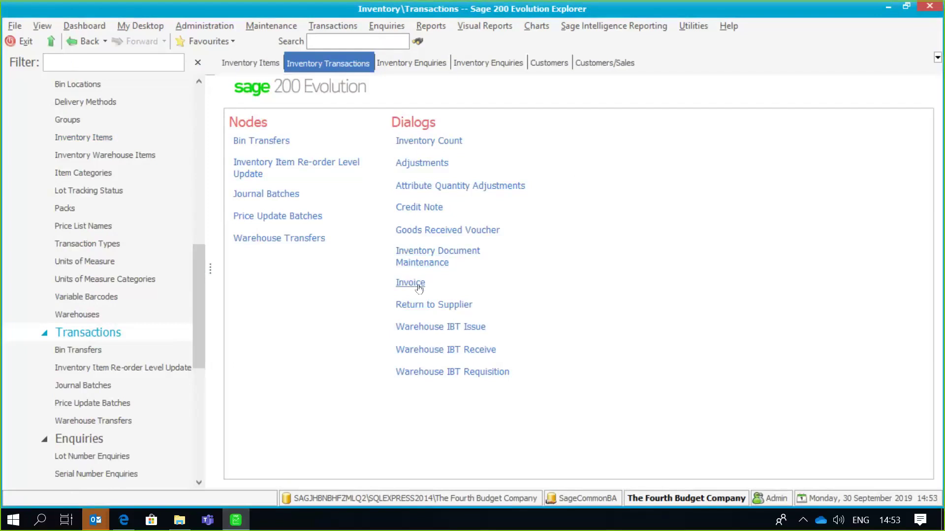
click(419, 288)
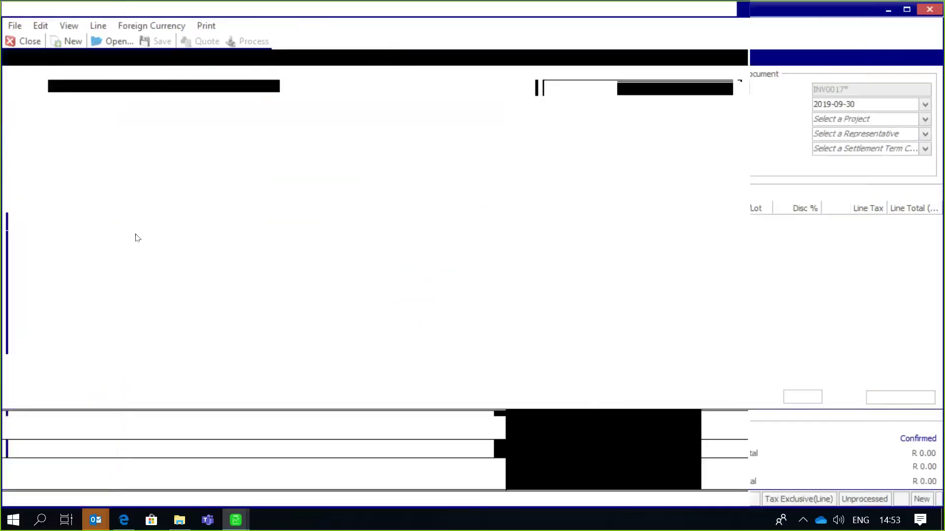
Review the lookup field choices and column customisation settings for the invoice line's Item field, leaving them unchanged
click(118, 222)
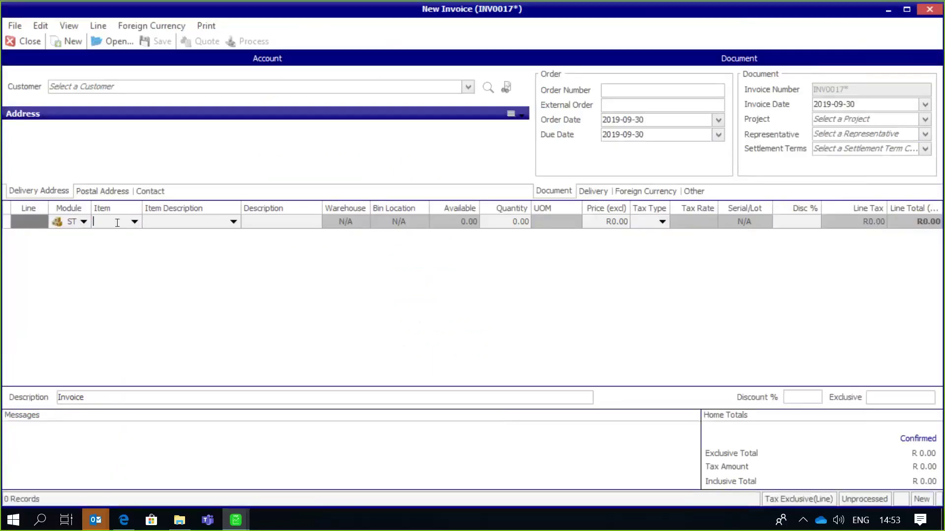
right_click(119, 227)
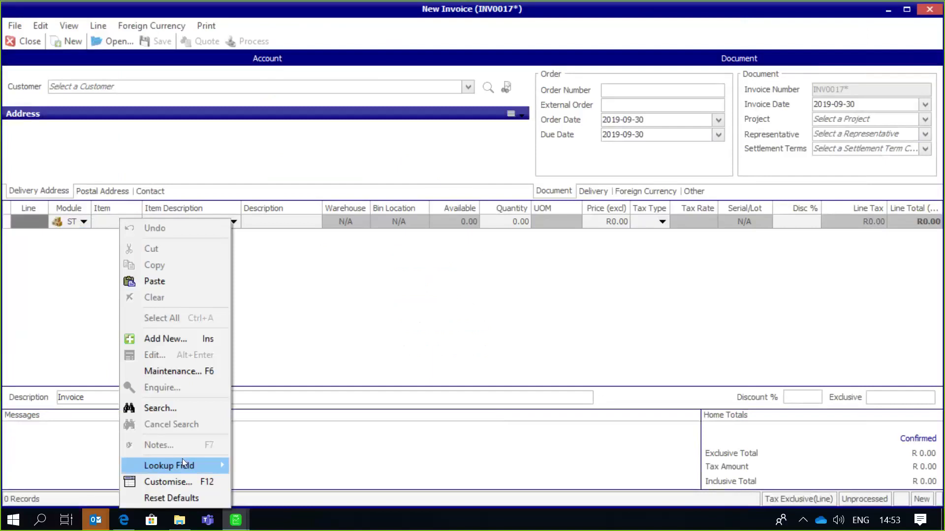
mouse_move(183, 459)
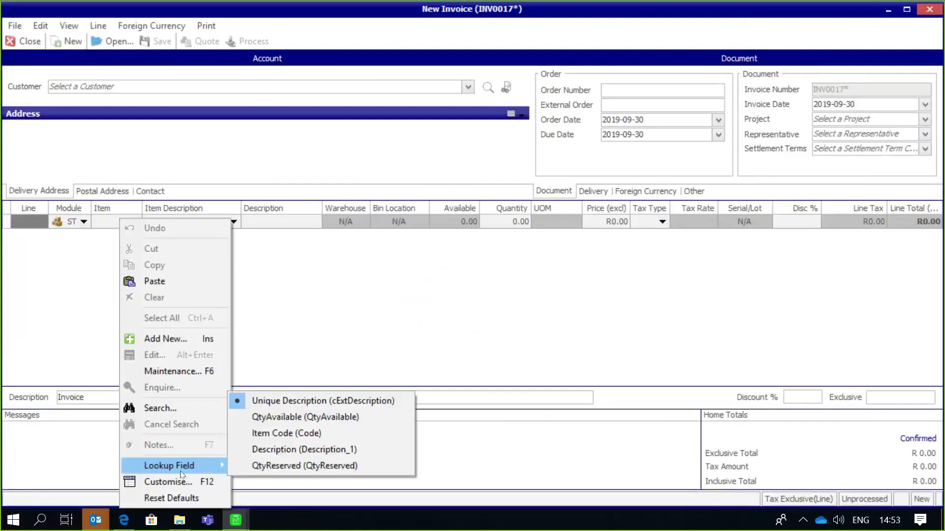
click(177, 479)
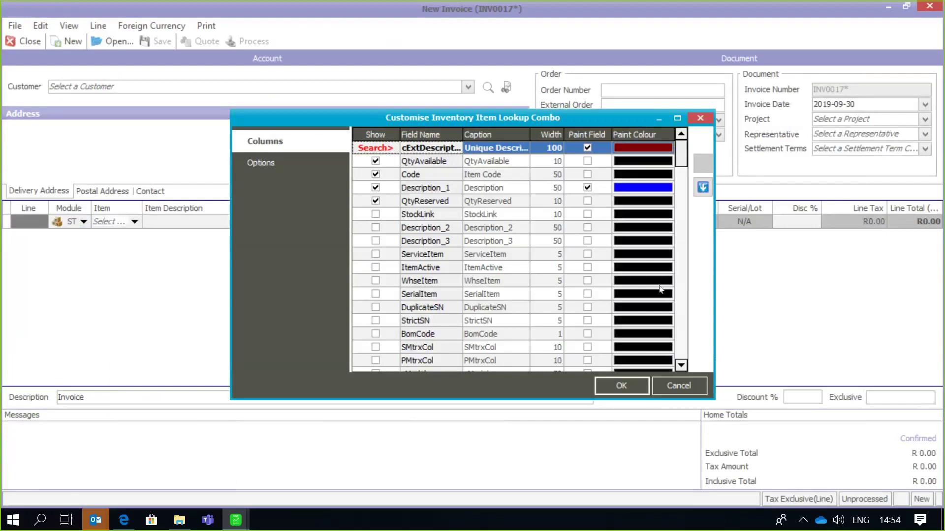
click(697, 393)
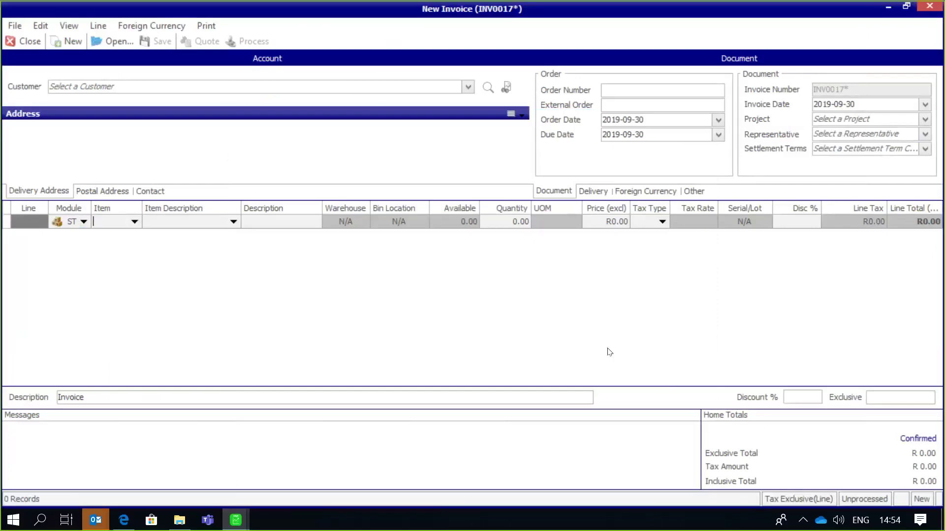